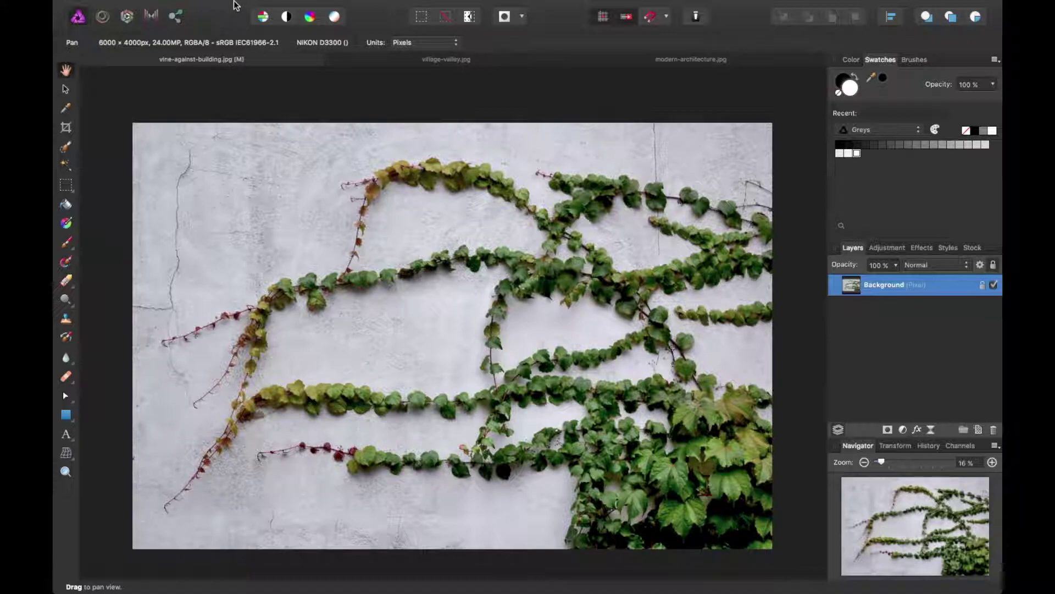
Open the Layer menu's New Live Filter Layer submenu for the vine photo
mouse_move(237, 5)
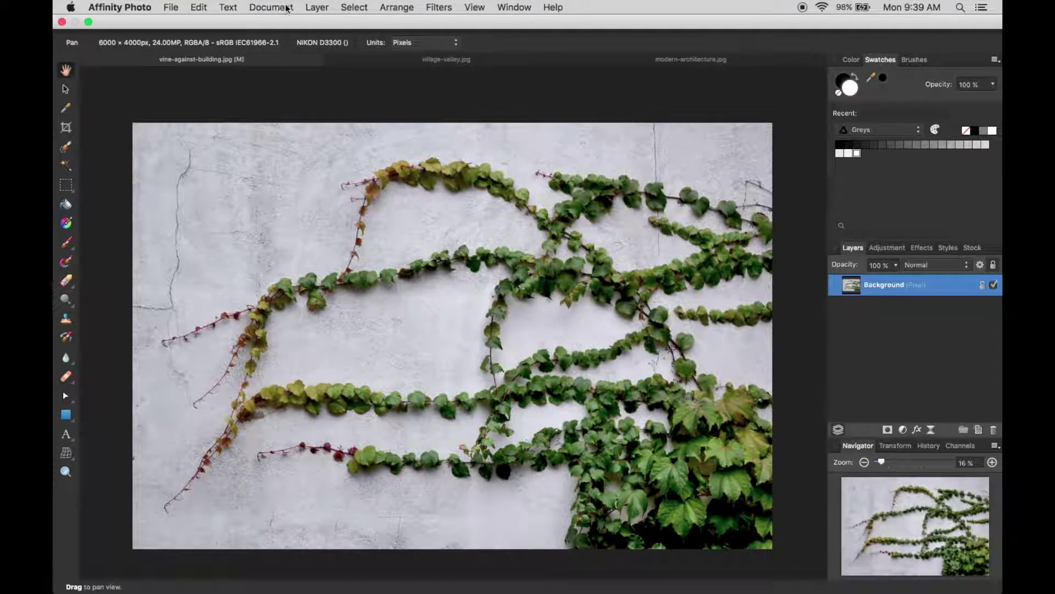
left_click(317, 9)
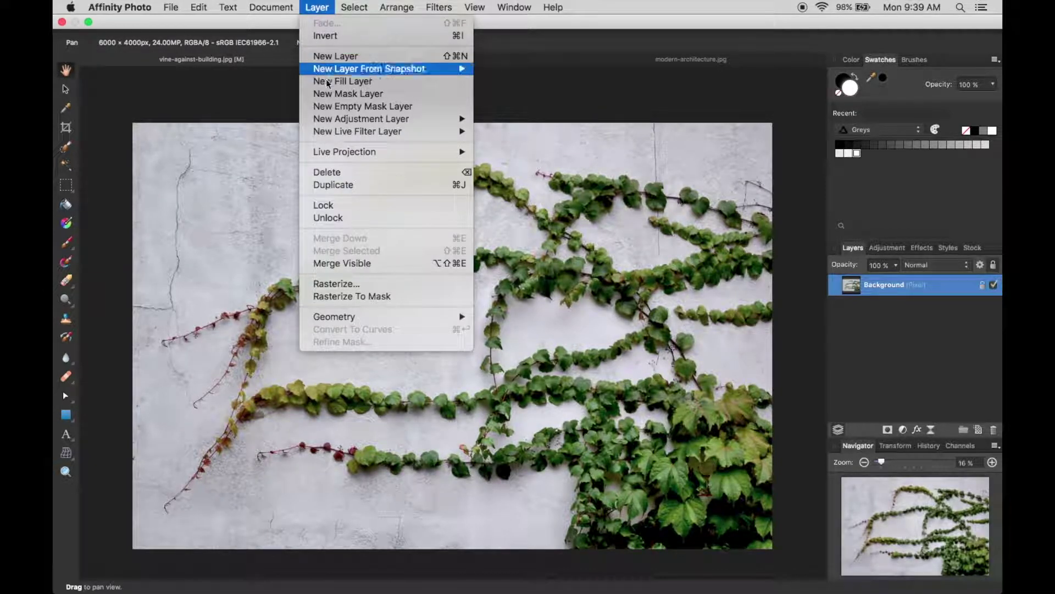
mouse_move(361, 132)
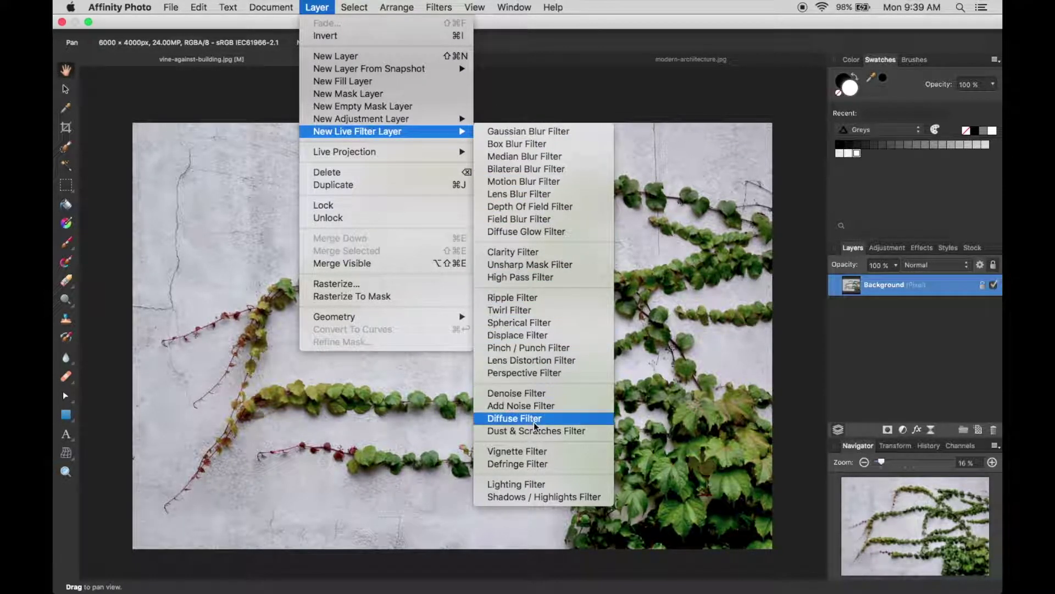
Add a Live Vignette and darken it to exposure -1.212 with softer hardness
left_click(524, 452)
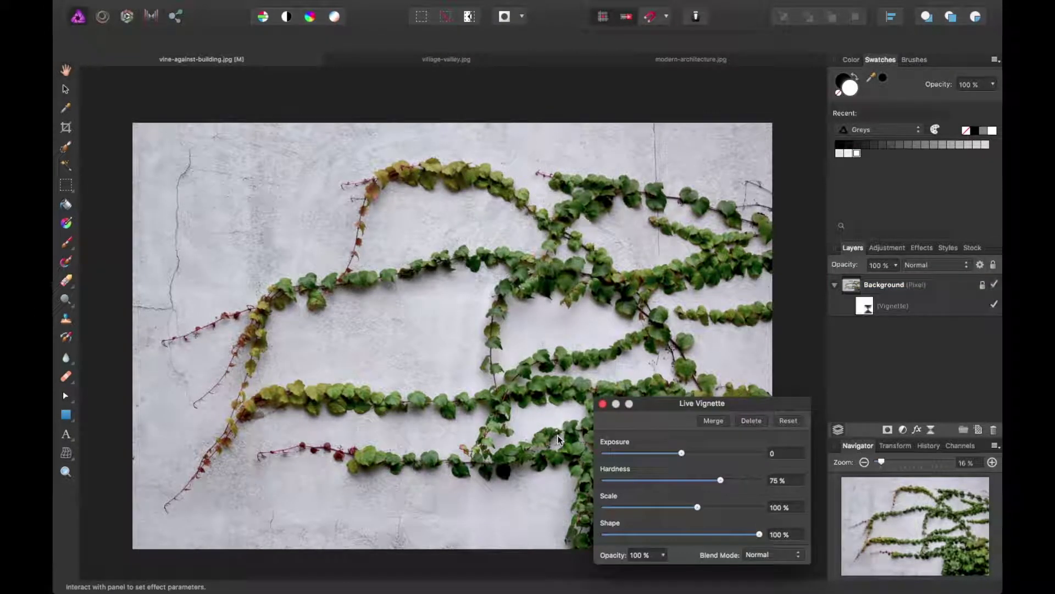
left_click_drag(655, 408, 657, 215)
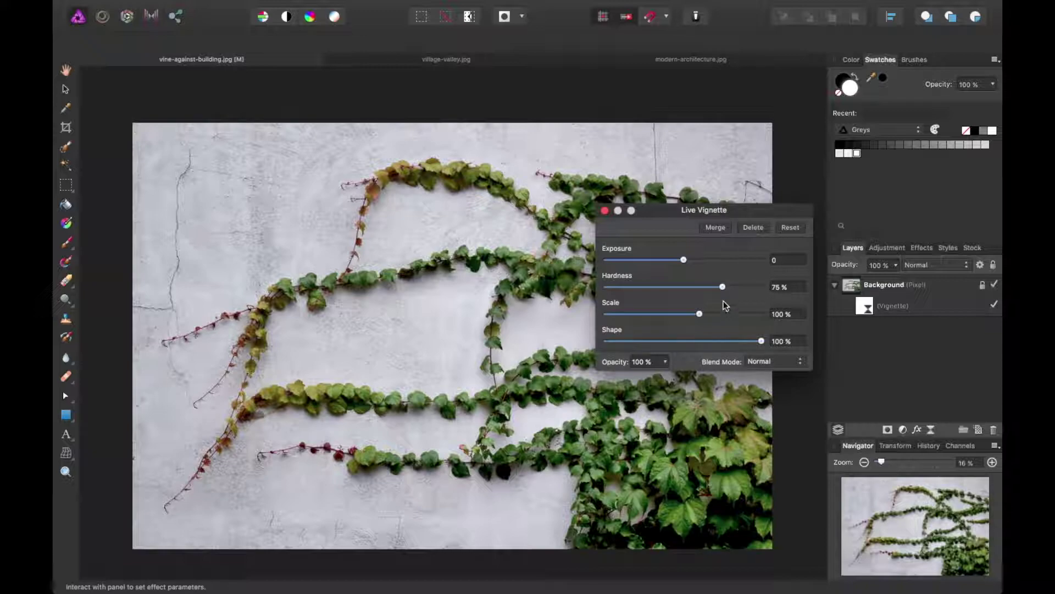
left_click_drag(720, 235, 714, 259)
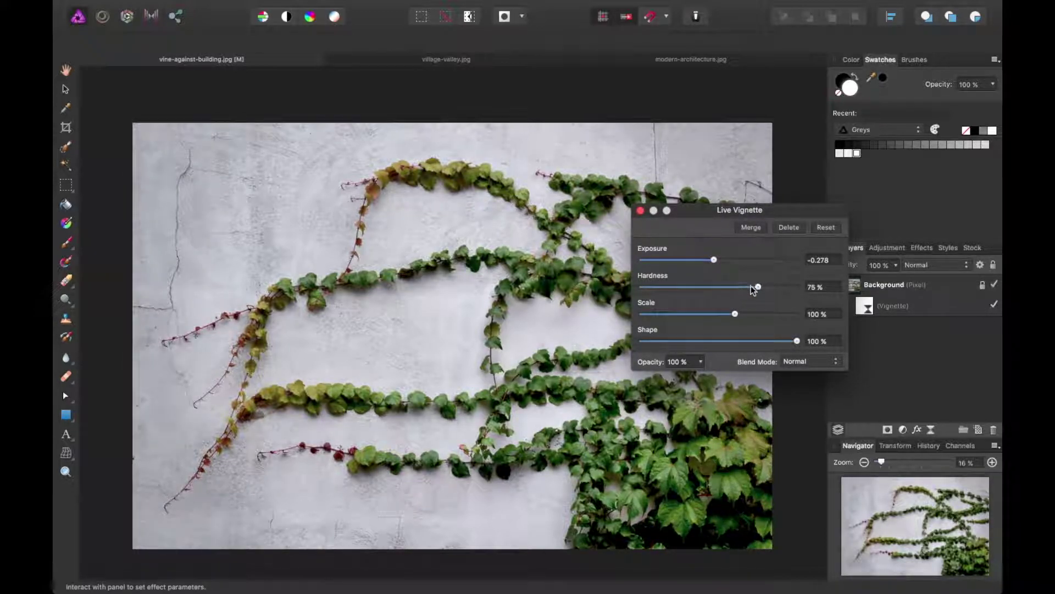
left_click_drag(757, 286, 764, 286)
left_click_drag(707, 261, 697, 260)
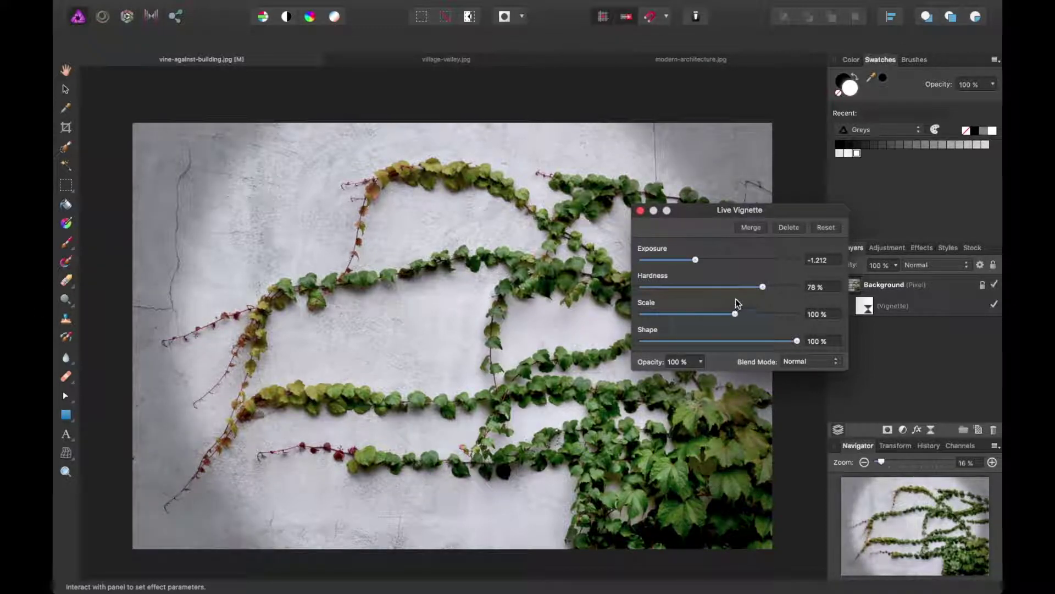
left_click_drag(762, 287, 736, 314)
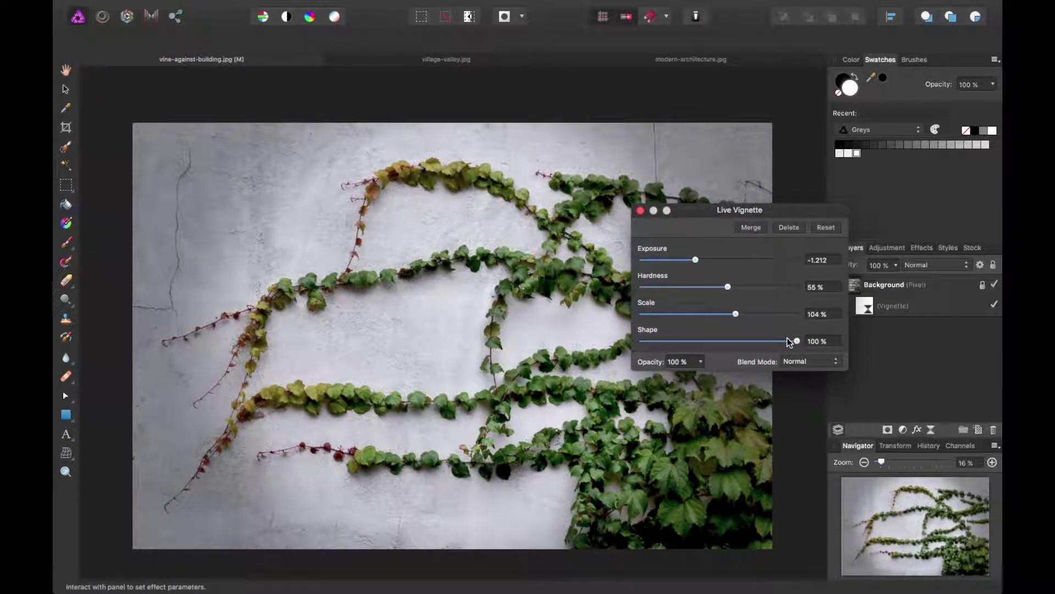
Keep the vignette's Shape at 100 % and Blend Mode Normal, and set Hardness to 49 %
mouse_move(787, 337)
left_mouse_down()
mouse_move(767, 341)
mouse_move(798, 340)
left_mouse_up()
left_click_drag(817, 210, 730, 129)
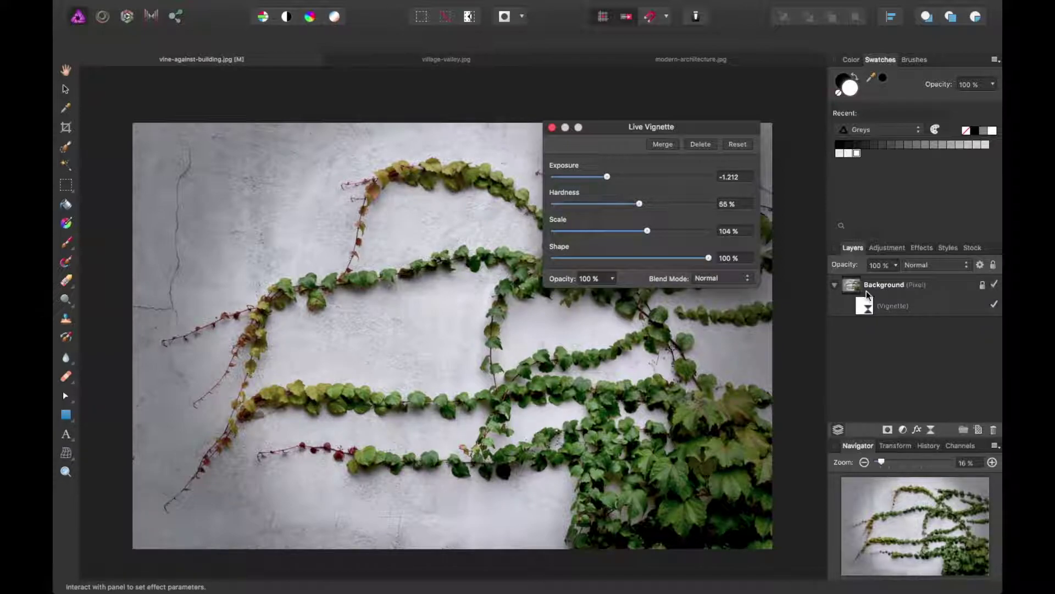
left_click(722, 279)
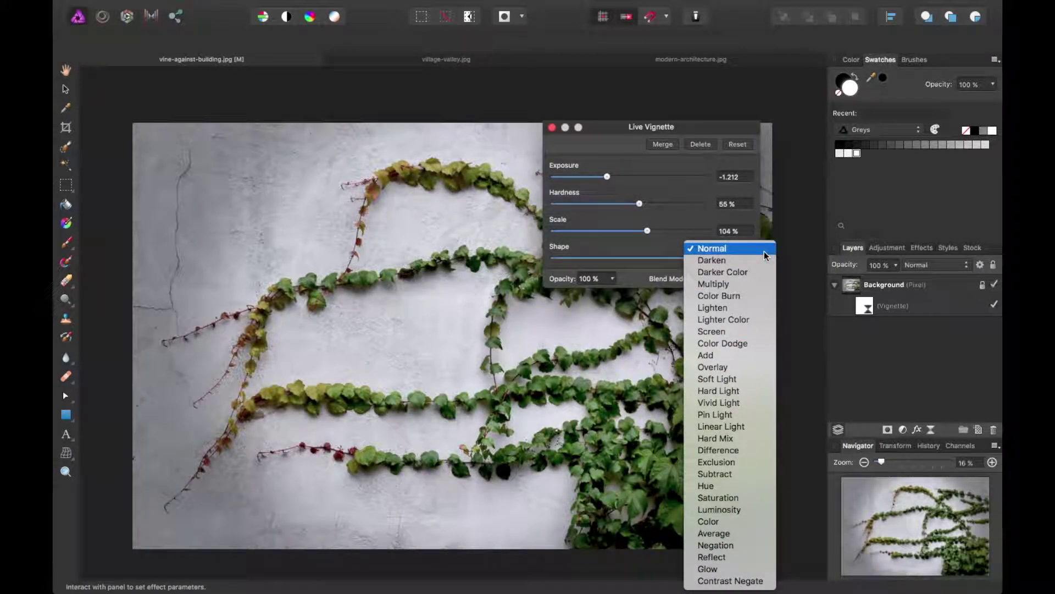
left_click(765, 252)
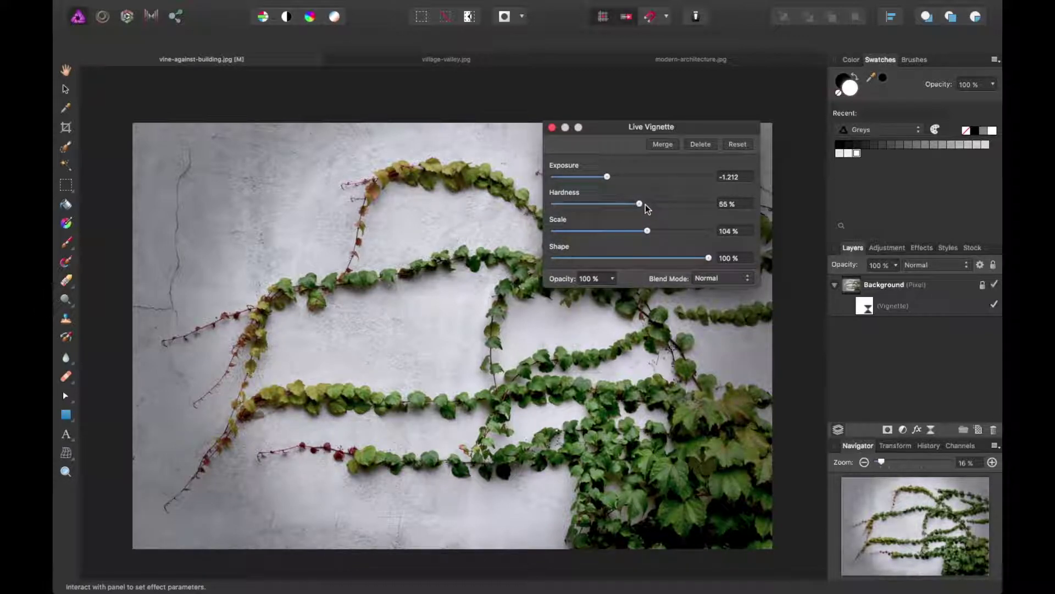
left_click_drag(642, 203, 631, 203)
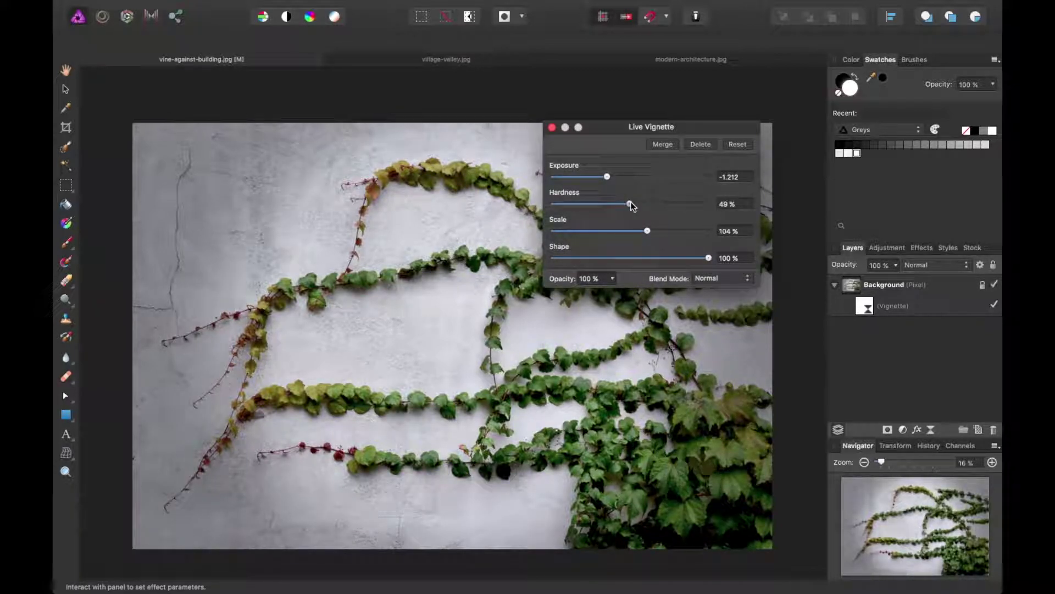
Close the Live Vignette settings and select the Vignette layer
left_click(553, 128)
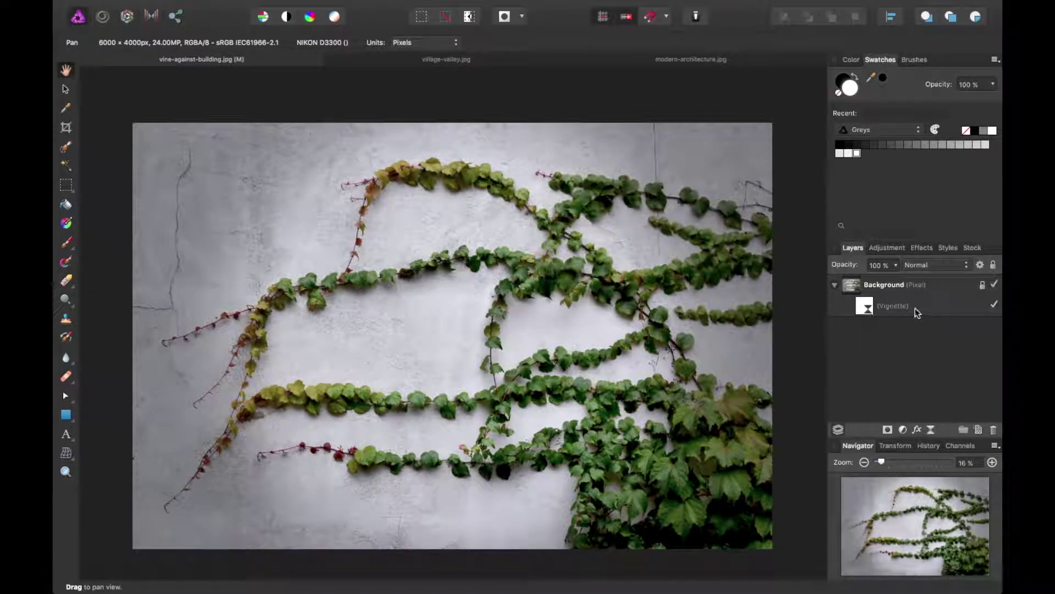
left_click(915, 308)
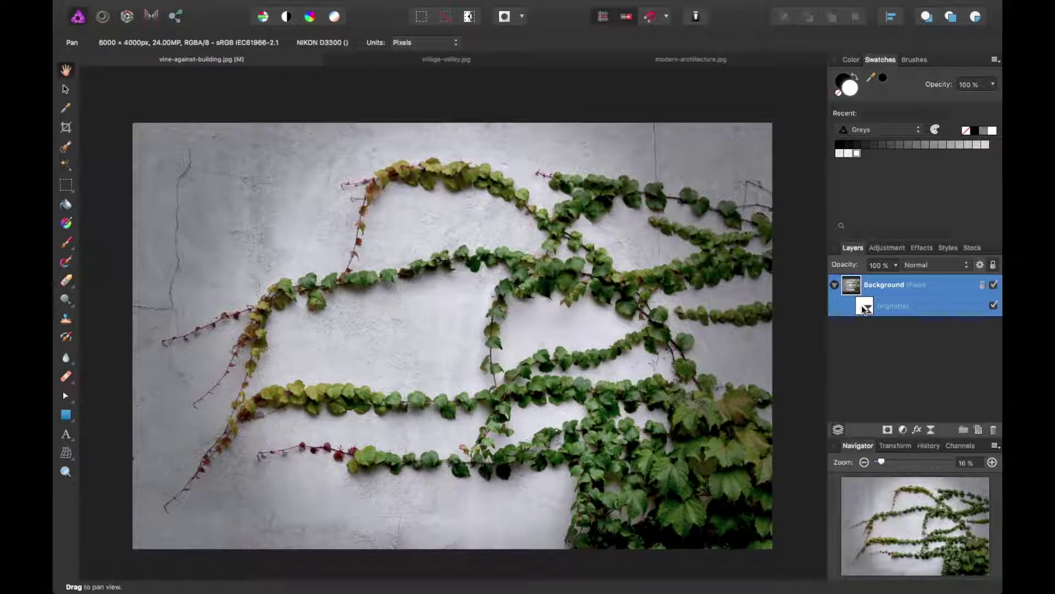
left_click(957, 332)
left_click(949, 302)
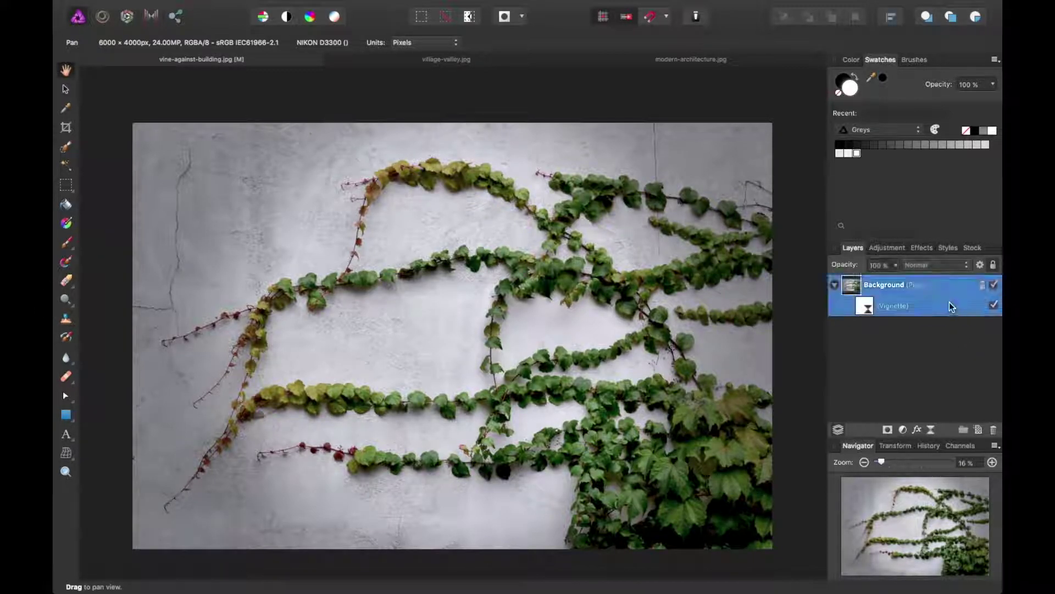
Toggle the vignette's visibility off and on to compare, leaving it enabled
left_click(994, 306)
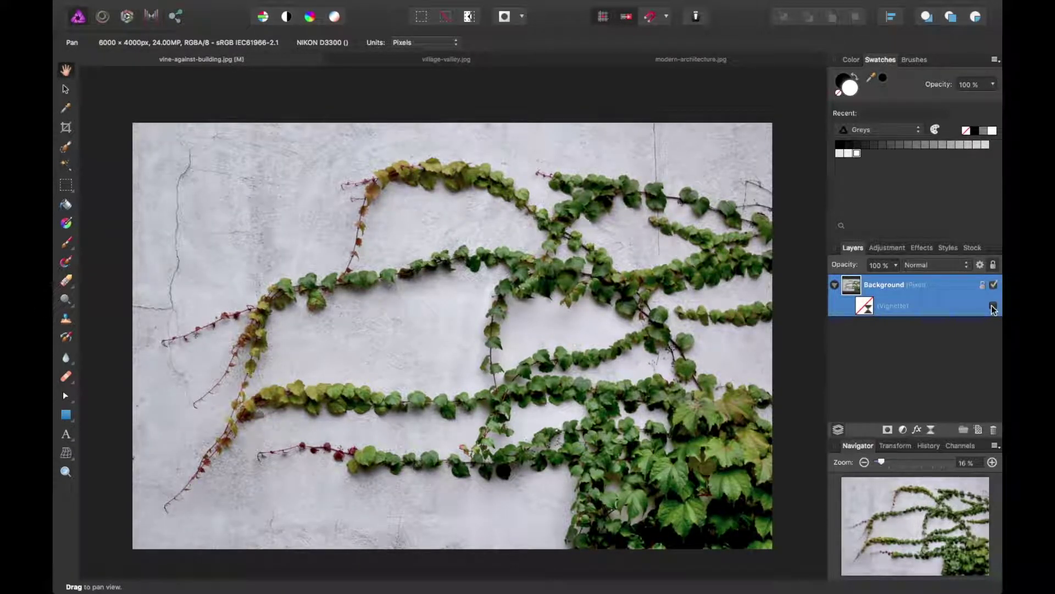
left_click(994, 306)
left_click(994, 306)
left_click(994, 306)
left_click(994, 306)
left_click(992, 306)
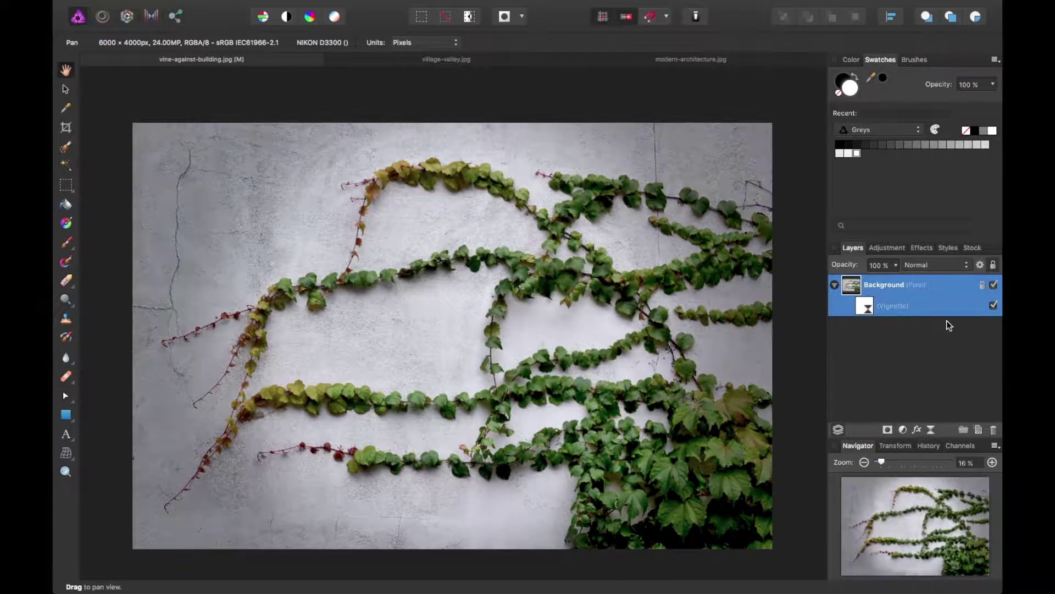
On village-valley.jpg, add a Depth of Field live filter set to Tilt Shift mode
left_click(480, 62)
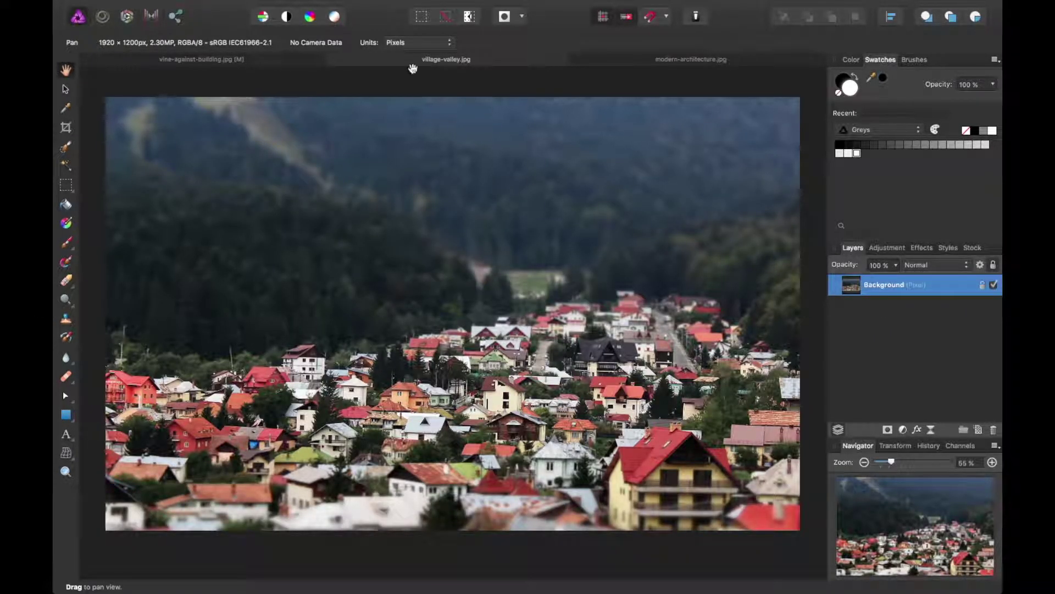
left_click(317, 7)
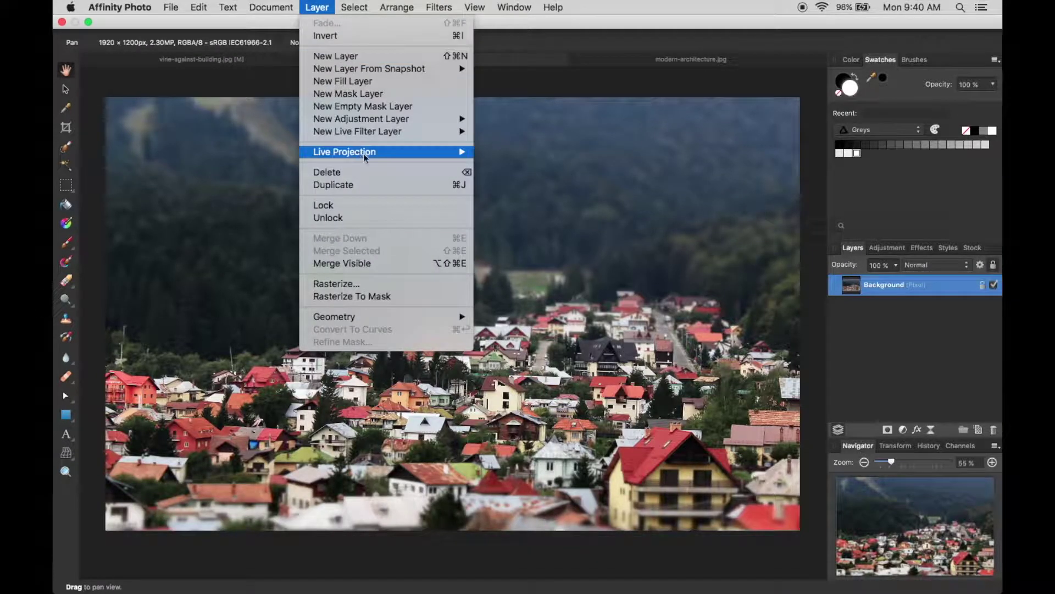
mouse_move(403, 149)
mouse_move(467, 133)
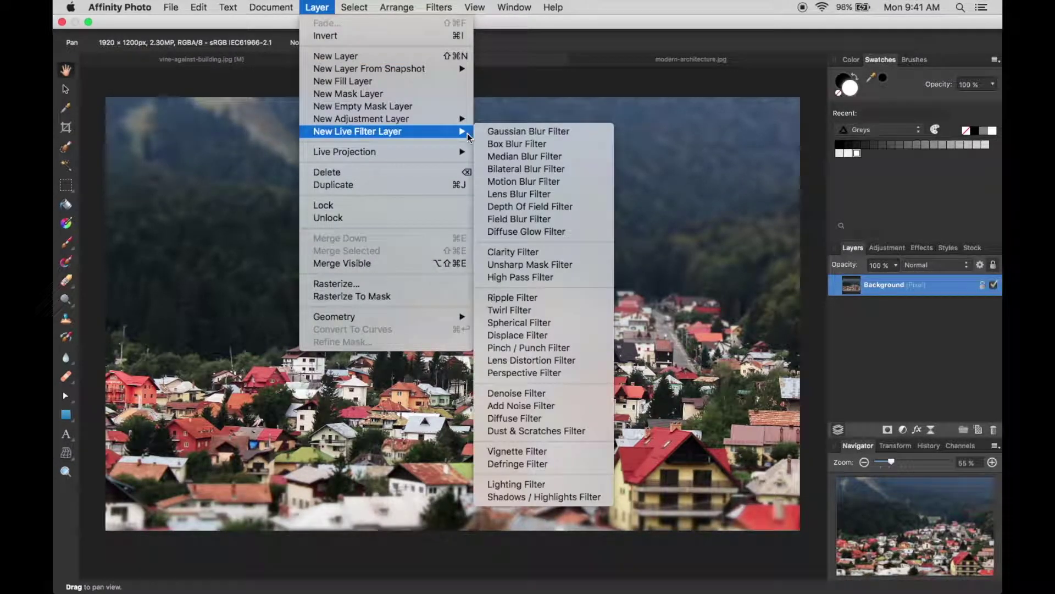
left_click(543, 208)
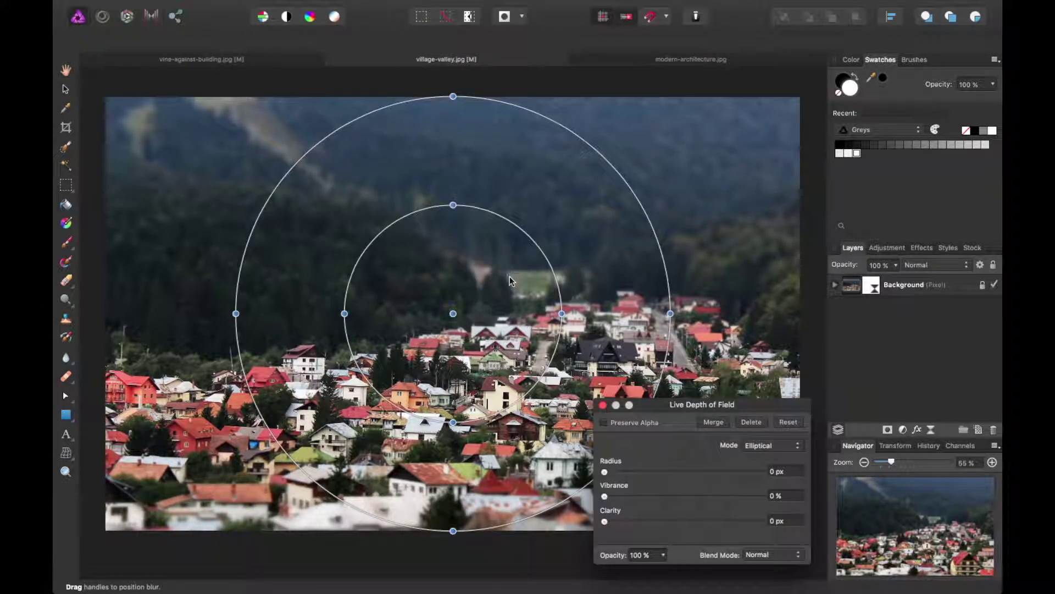
left_click(756, 446)
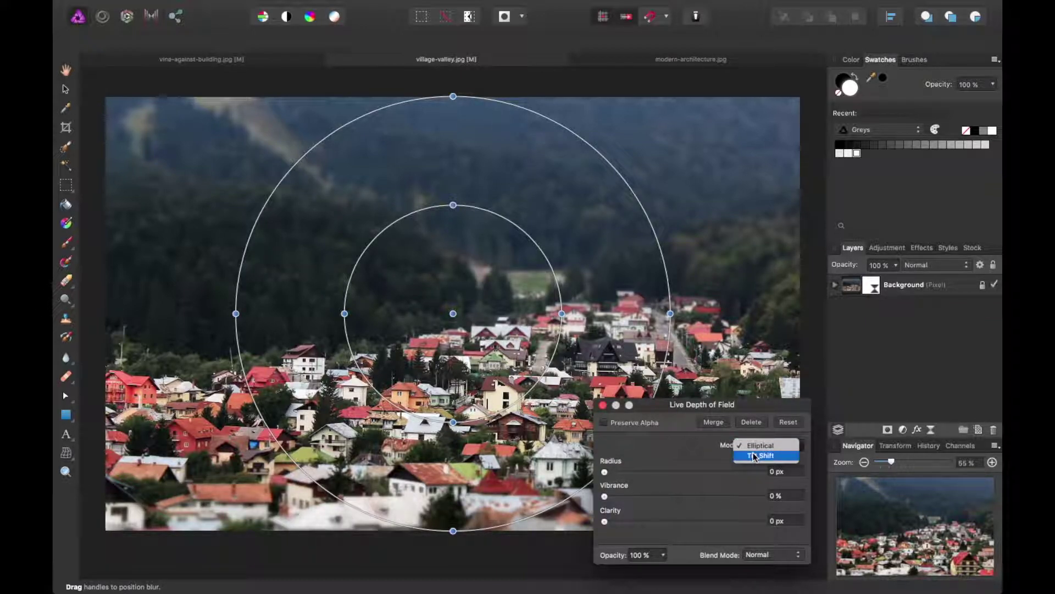
left_click(754, 454)
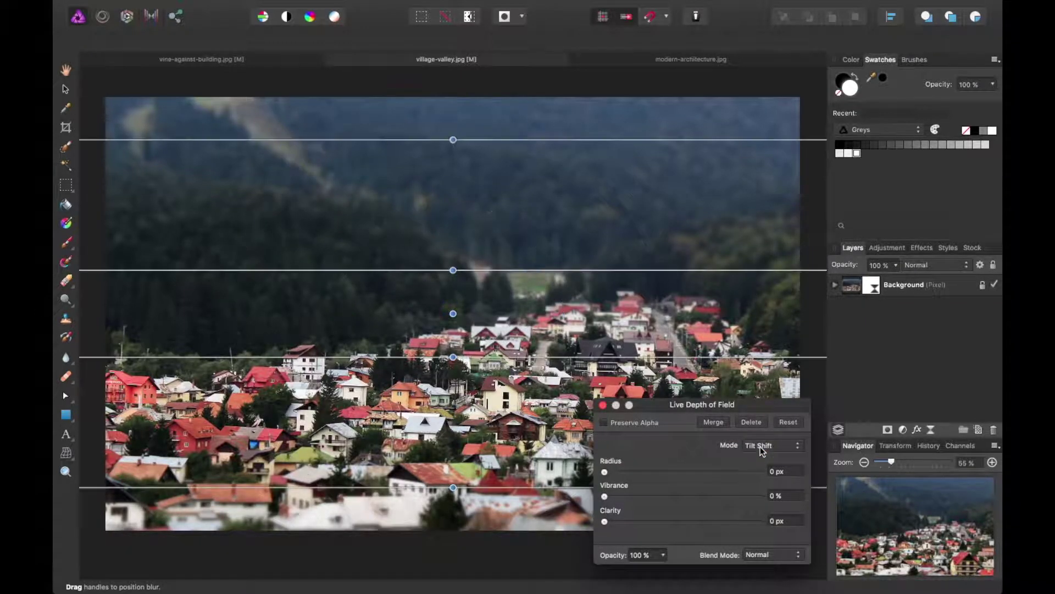
Enable Preserve Alpha, set Radius 6.7 px, Vibrance 26 %, Clarity 5.3 px, and tilt the band rising right
left_click_drag(781, 403, 848, 359)
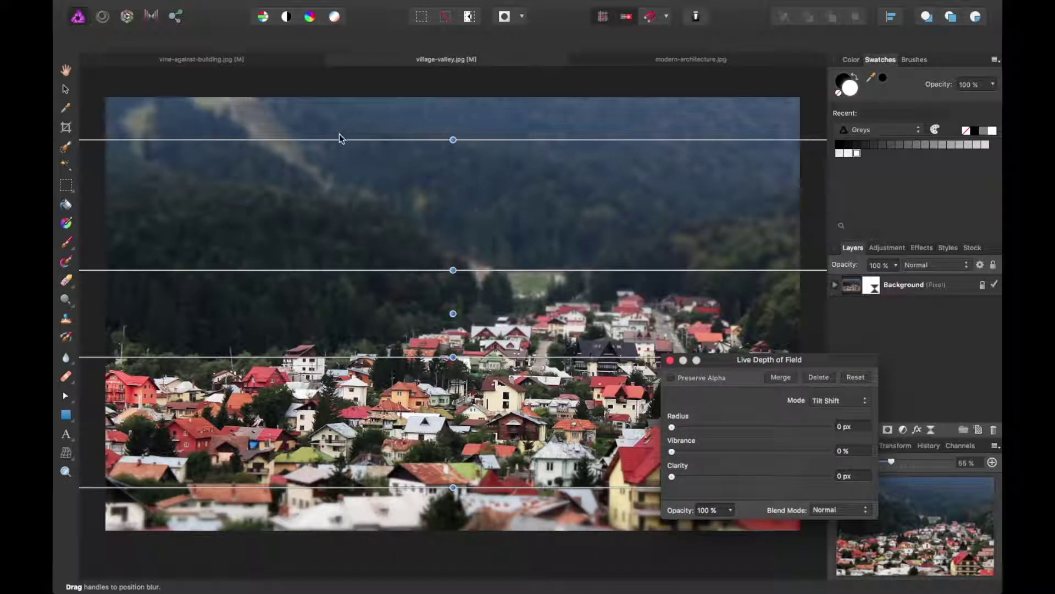
left_click(672, 376)
mouse_move(454, 140)
left_mouse_down()
mouse_move(403, 148)
mouse_move(452, 148)
left_mouse_up()
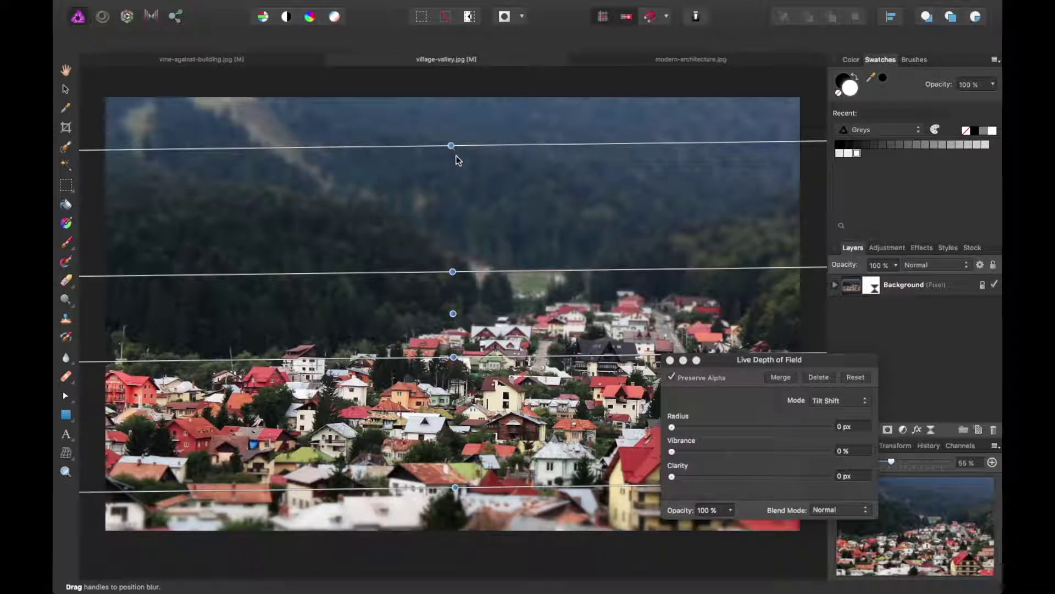
left_click_drag(695, 426, 728, 431)
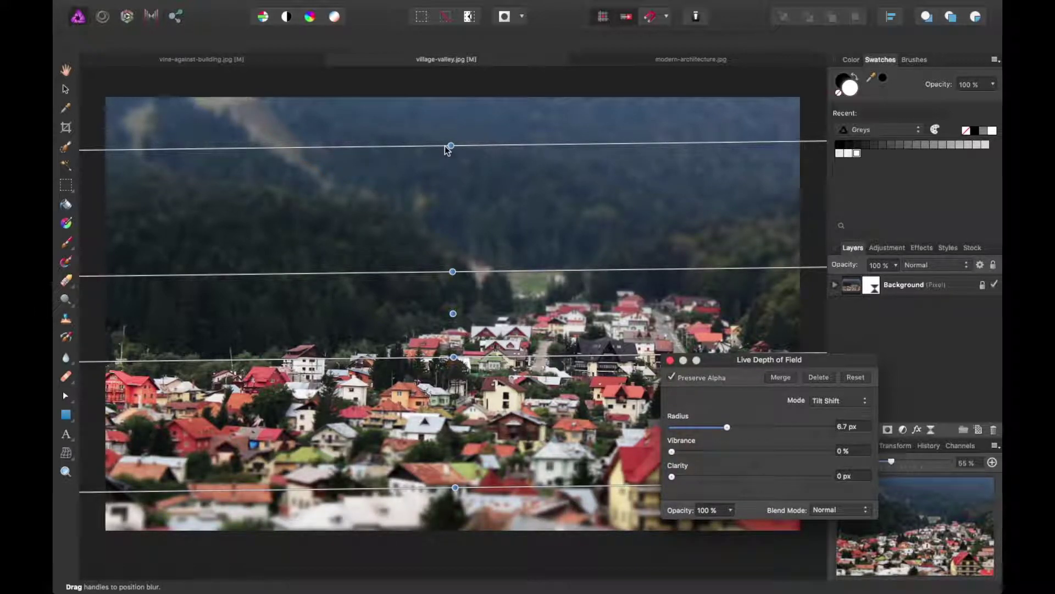
left_click_drag(450, 147, 451, 137)
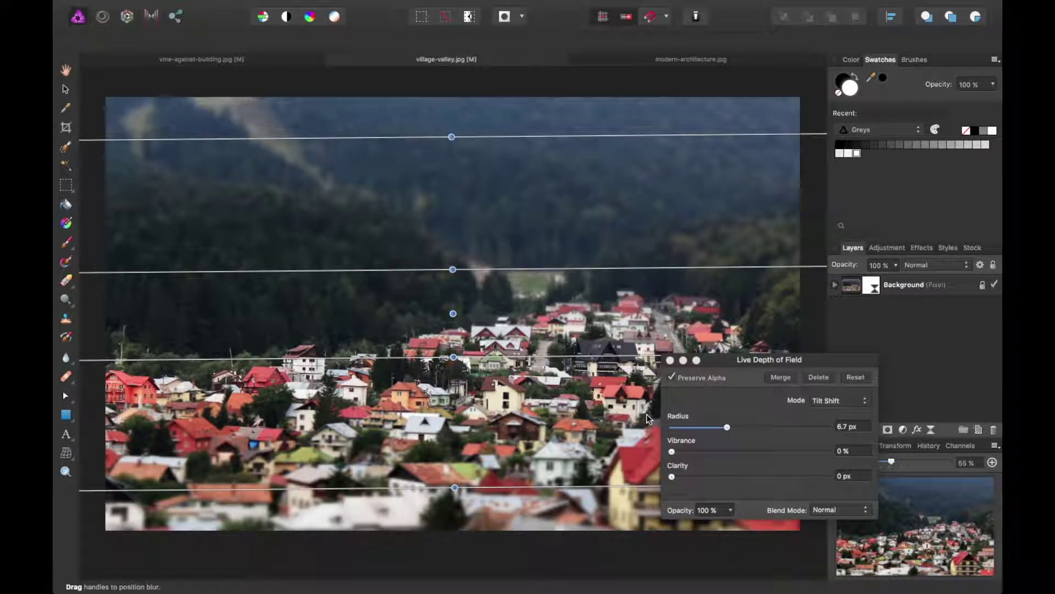
left_click_drag(675, 452, 726, 477)
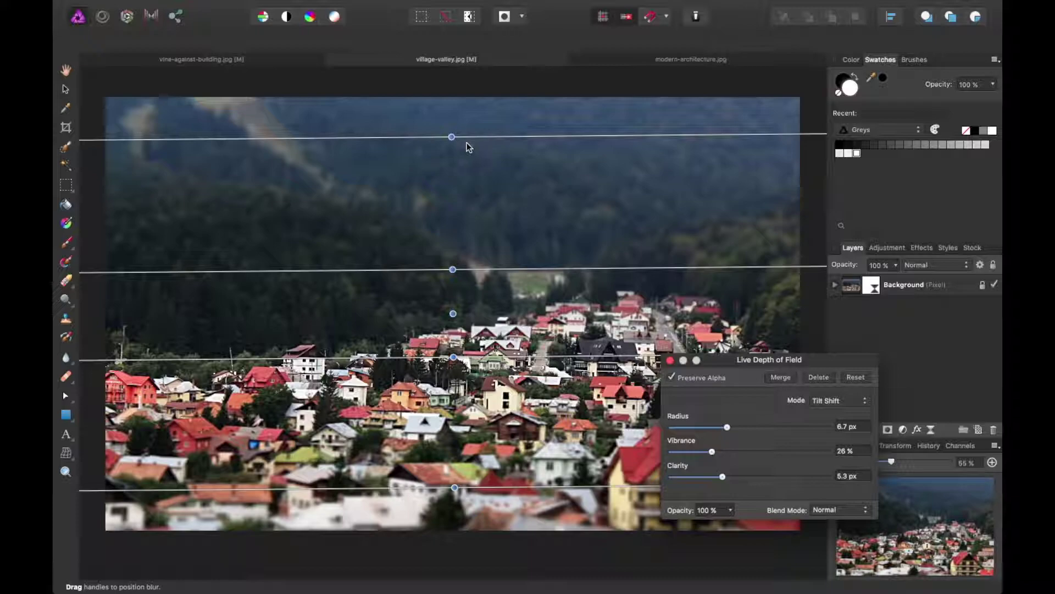
left_click_drag(452, 136, 446, 171)
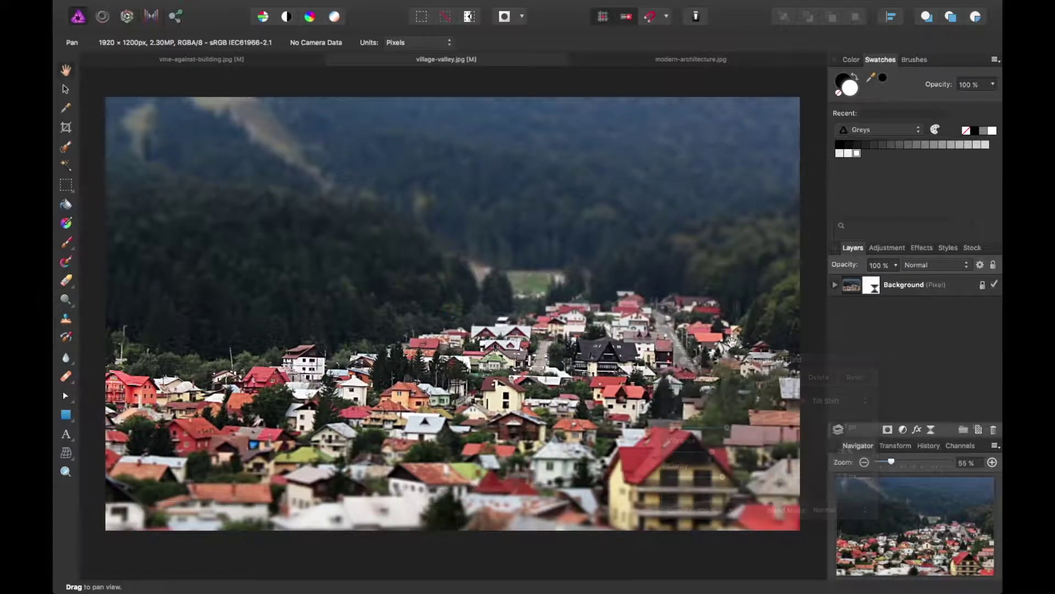
Reopen the Depth of Field Blur filter from the Layers panel and raise its radius to 15.1 px
left_click(671, 361)
left_click(834, 286)
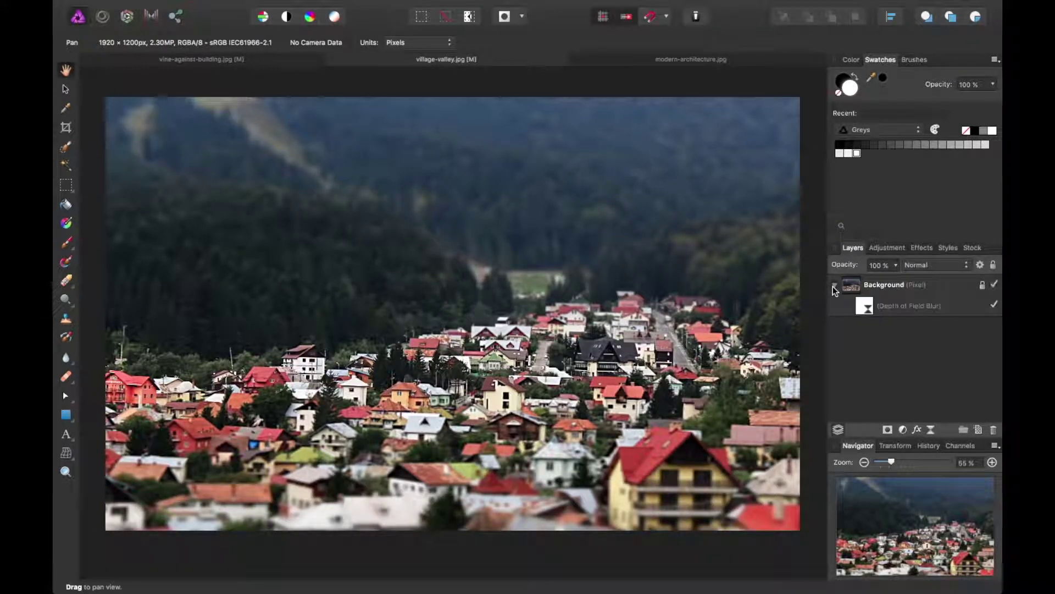
left_click(860, 307)
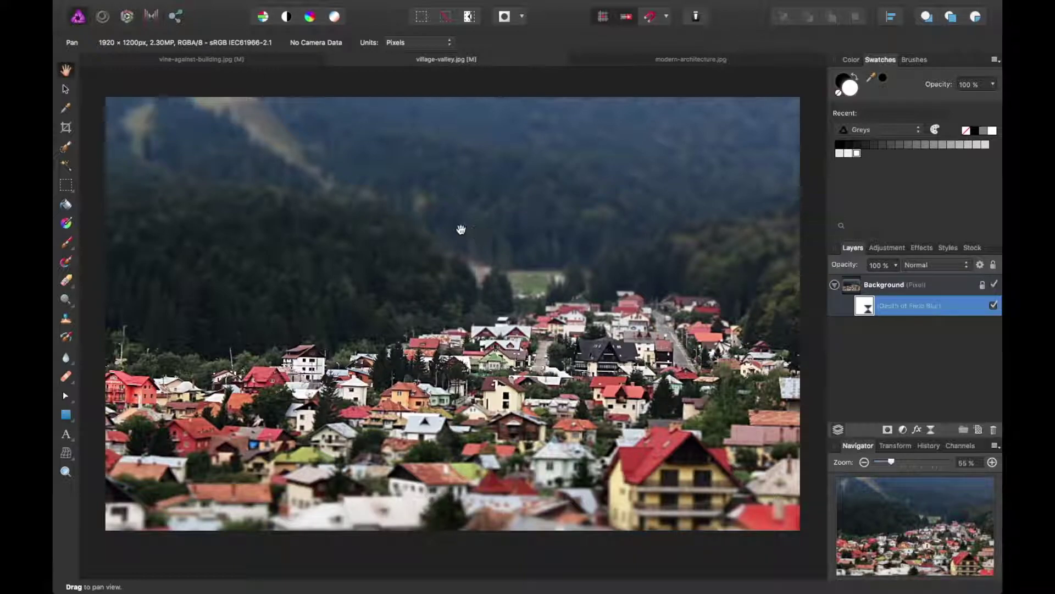
double_click(876, 311)
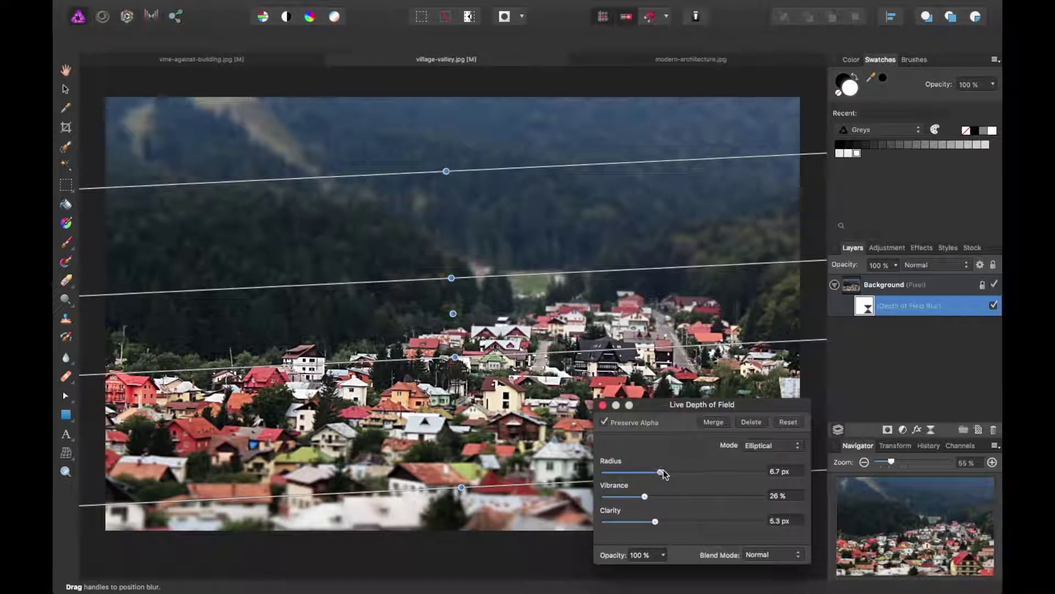
left_click_drag(663, 469, 681, 472)
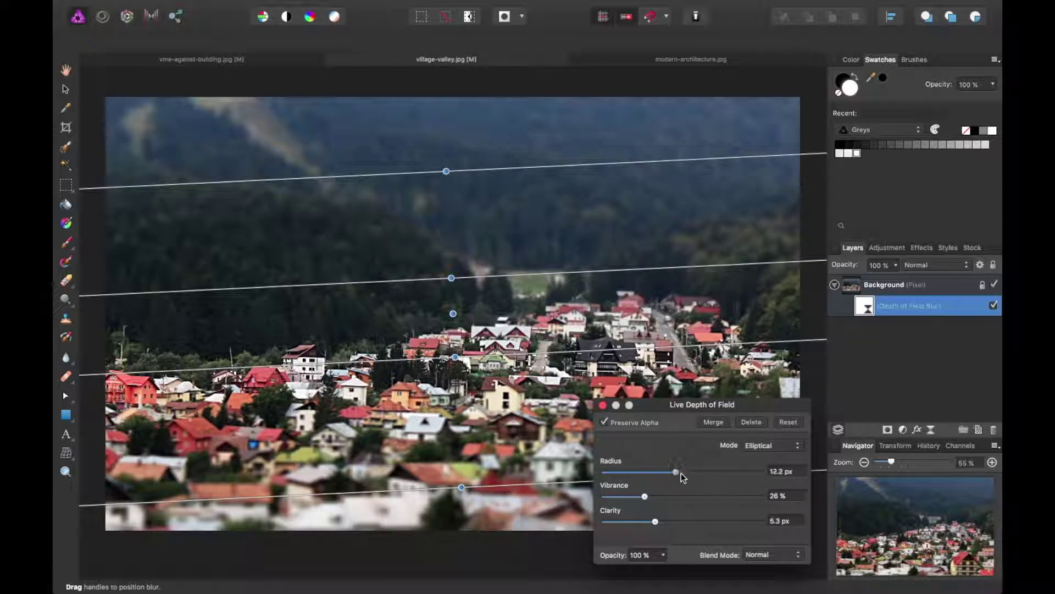
left_click(603, 405)
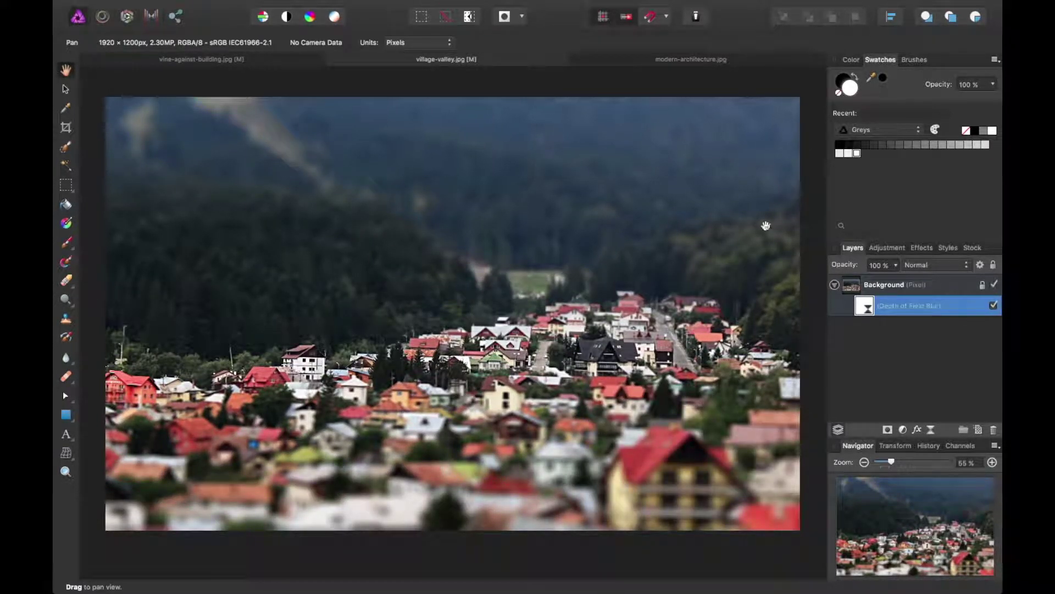
left_click(876, 312)
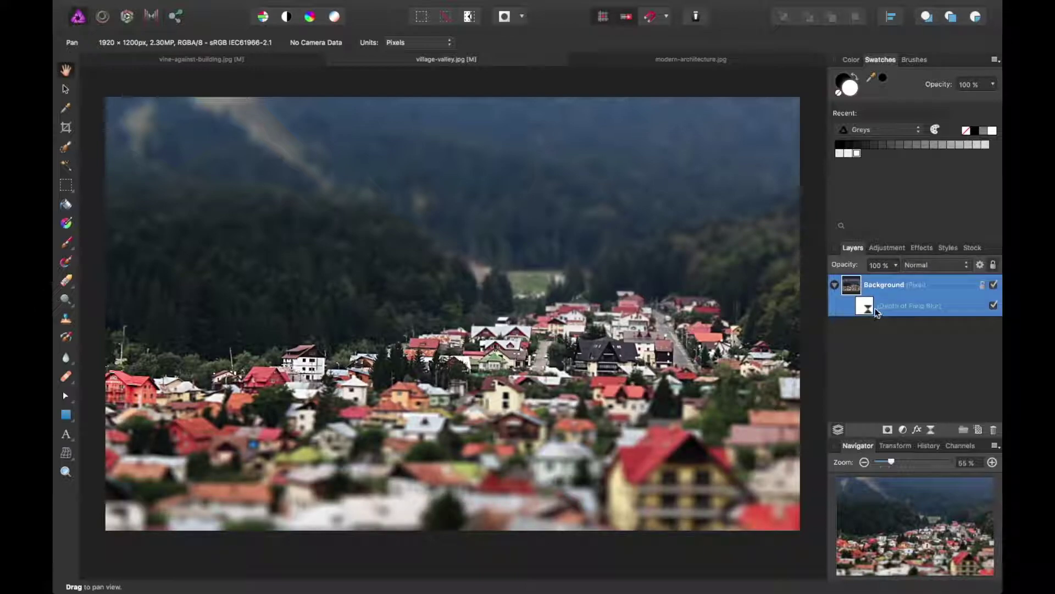
left_click(867, 309)
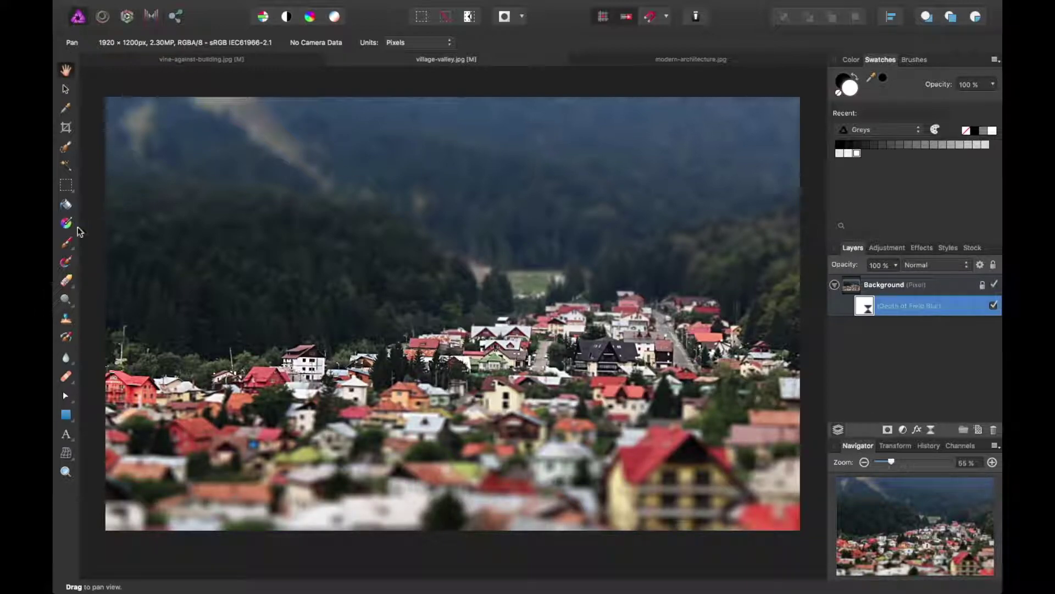
Set up a white Paint Brush at 297.8 px width, 0 % hardness and 93 % opacity
left_click(67, 243)
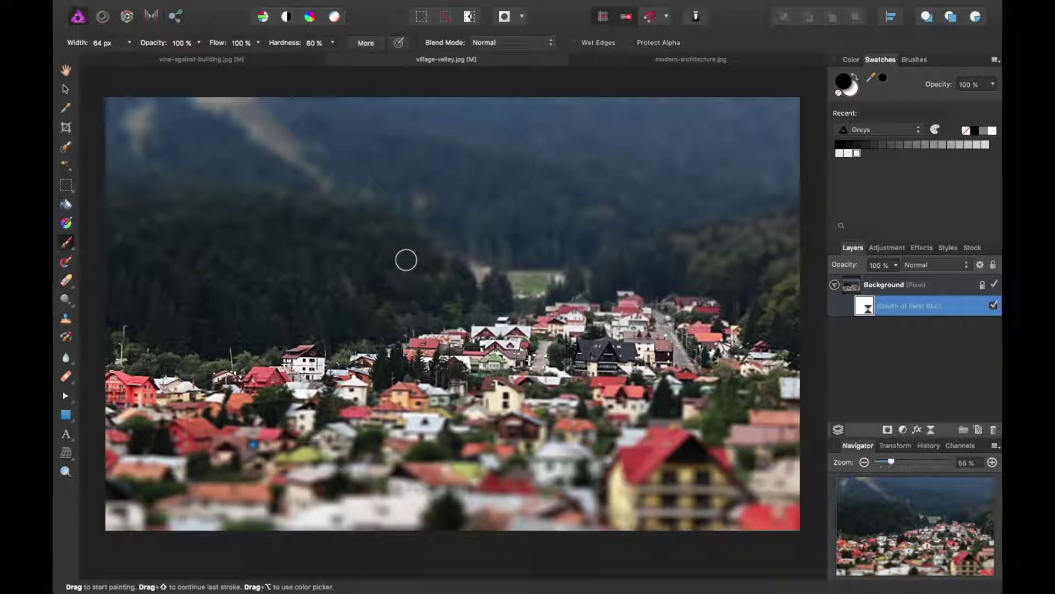
key("bracketright")
key("bracketright")
key("bracketright")
key("bracketright")
key("bracketright")
key("bracketright")
key("bracketright")
key("bracketright")
key("bracketright")
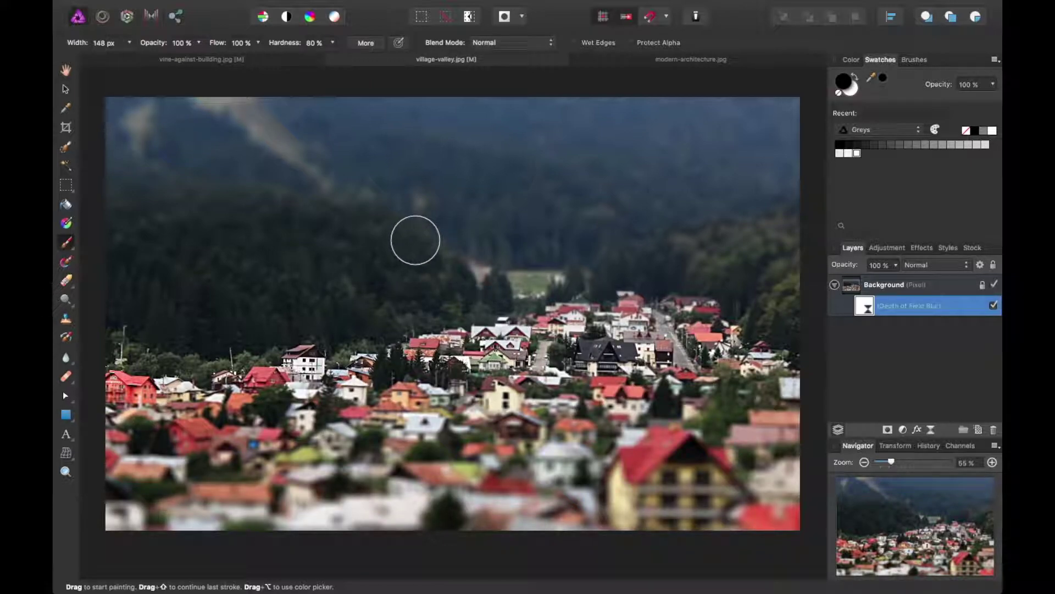
key("bracketright")
key("bracketright")
key("bracketright")
key("bracketright")
left_click_drag(279, 45, 254, 44)
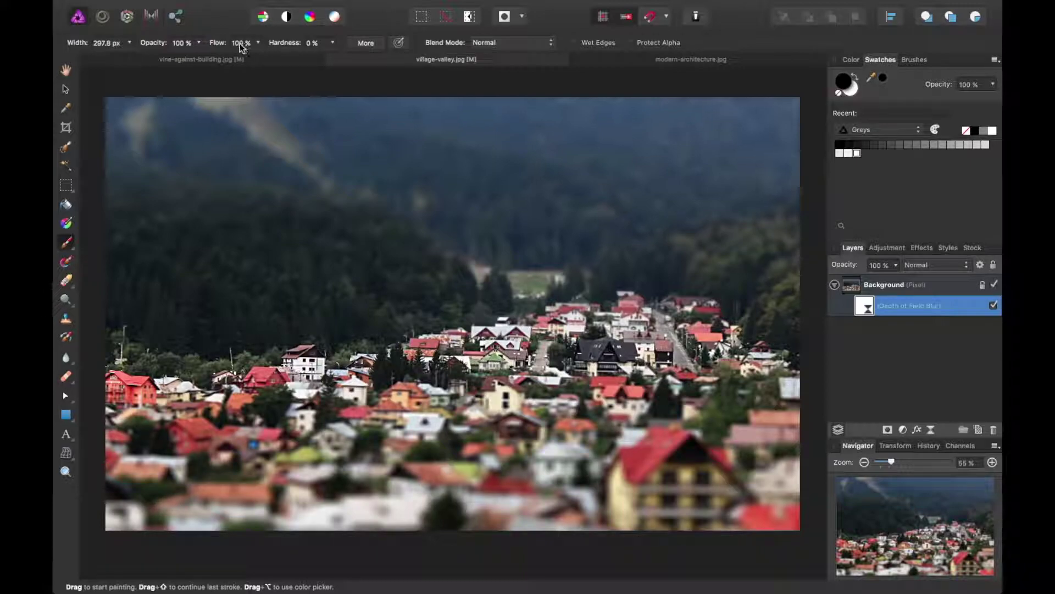
left_click_drag(152, 41, 151, 41)
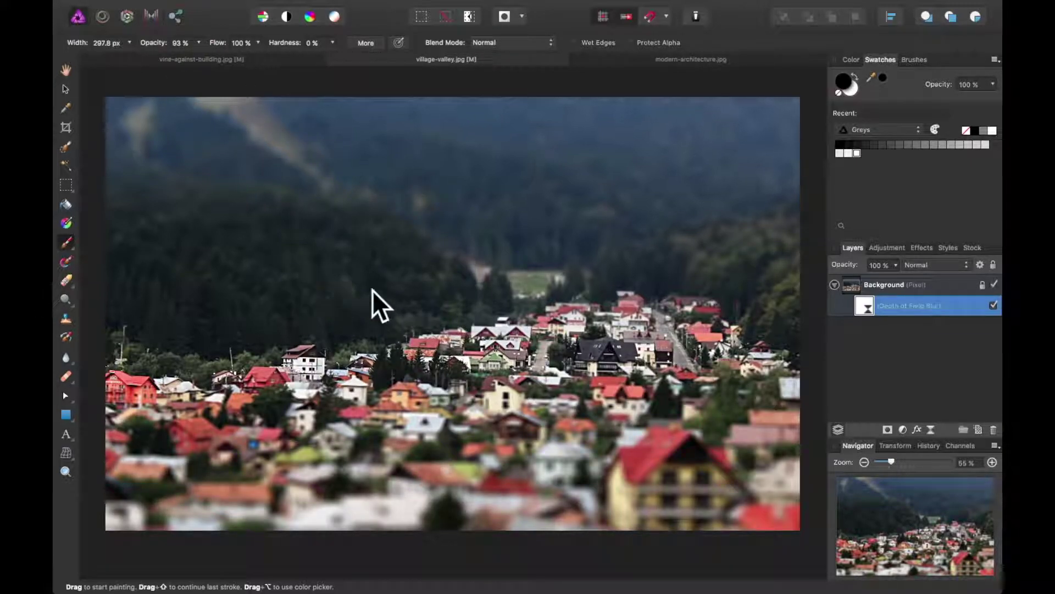
left_click(856, 77)
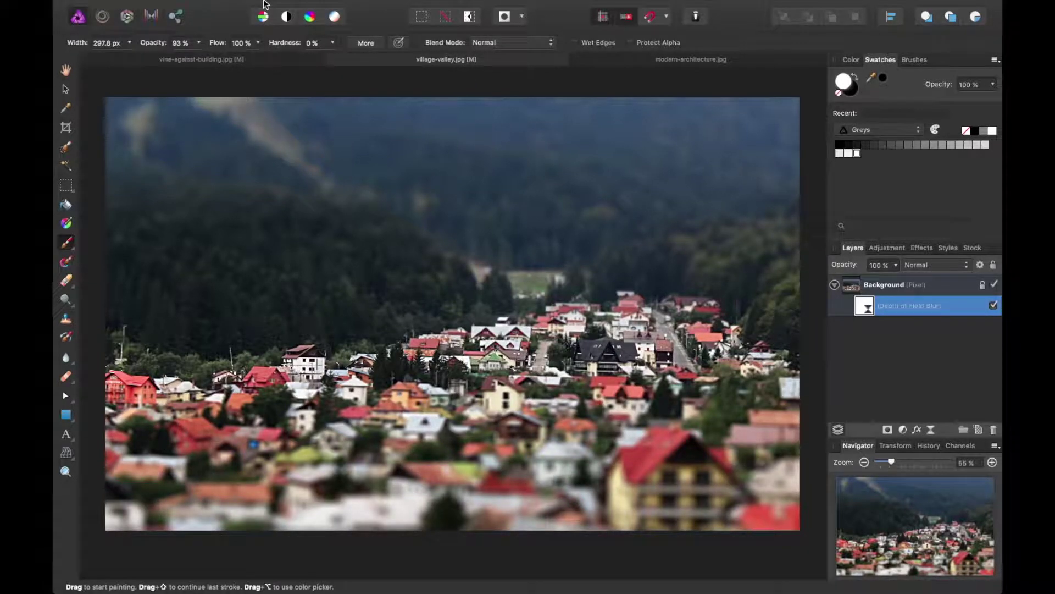
Invert the blur mask and paint blur back over the clearing beyond the village
left_click(317, 7)
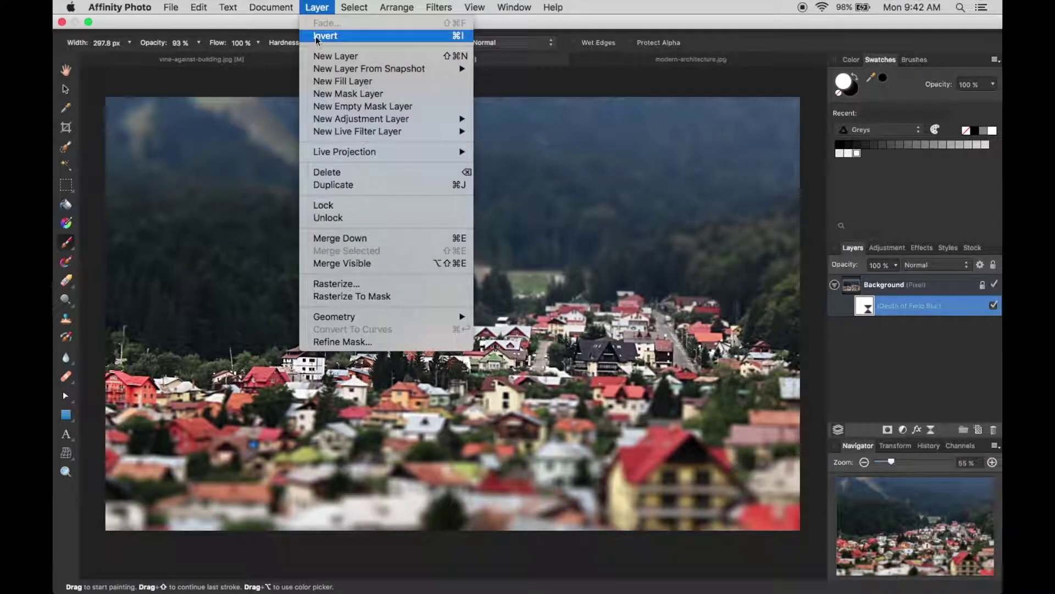
left_click(317, 36)
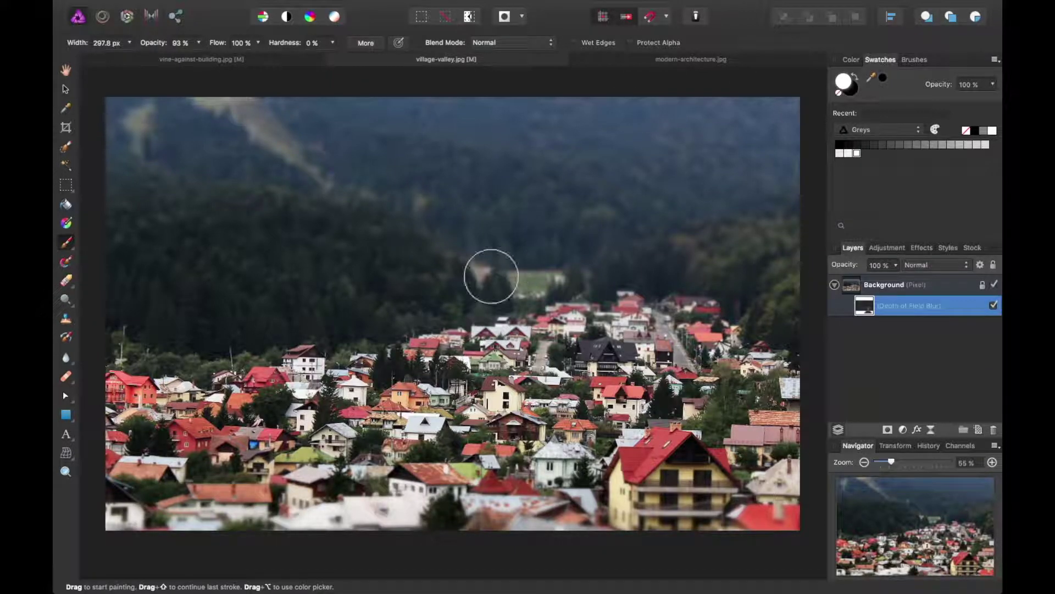
mouse_move(476, 282)
left_mouse_down()
mouse_move(460, 271)
mouse_move(417, 286)
left_mouse_up()
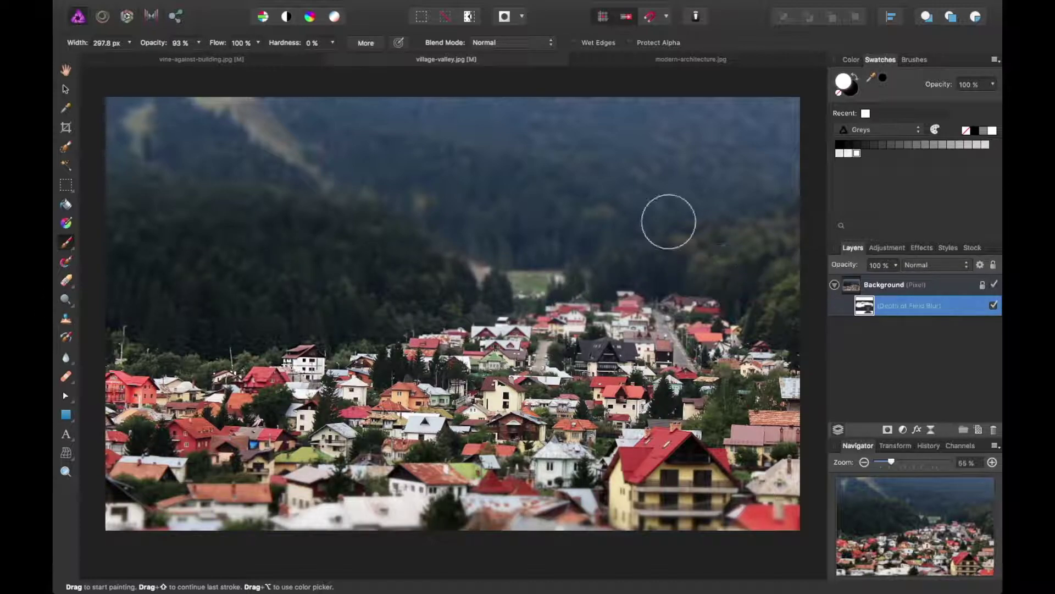
Enlarge the brush to 688.7 px and paint blur over the bottom and right-edge houses
key("bracketright")
key("bracketright")
key("bracketright")
key("bracketright")
key("bracketright")
key("bracketright")
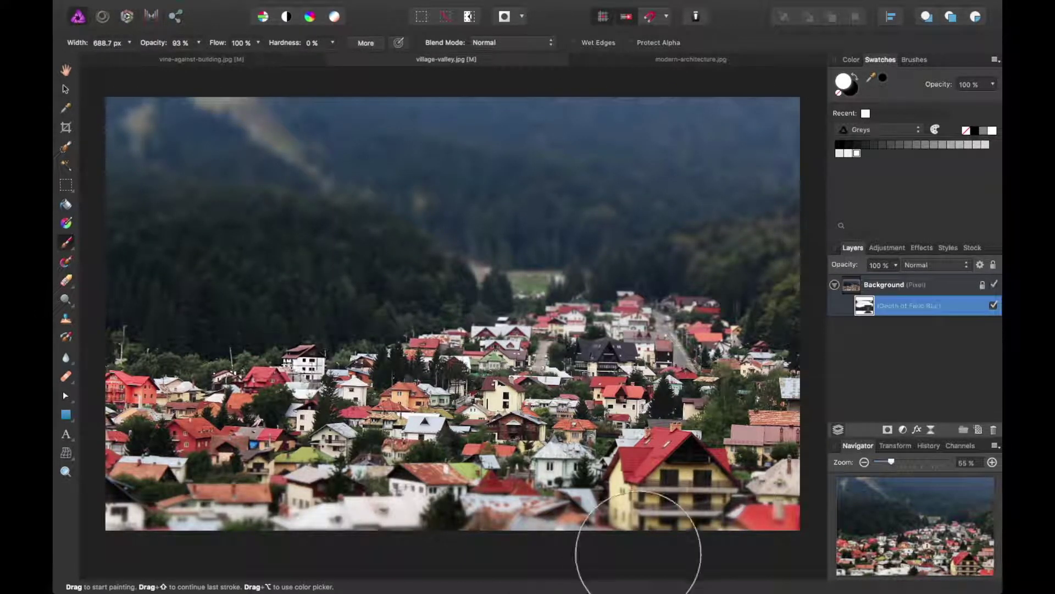
mouse_move(644, 551)
left_mouse_down()
mouse_move(567, 520)
mouse_move(296, 477)
mouse_move(237, 491)
mouse_move(123, 486)
mouse_move(146, 509)
left_mouse_up()
mouse_move(625, 530)
left_mouse_down()
mouse_move(726, 532)
mouse_move(775, 509)
left_mouse_up()
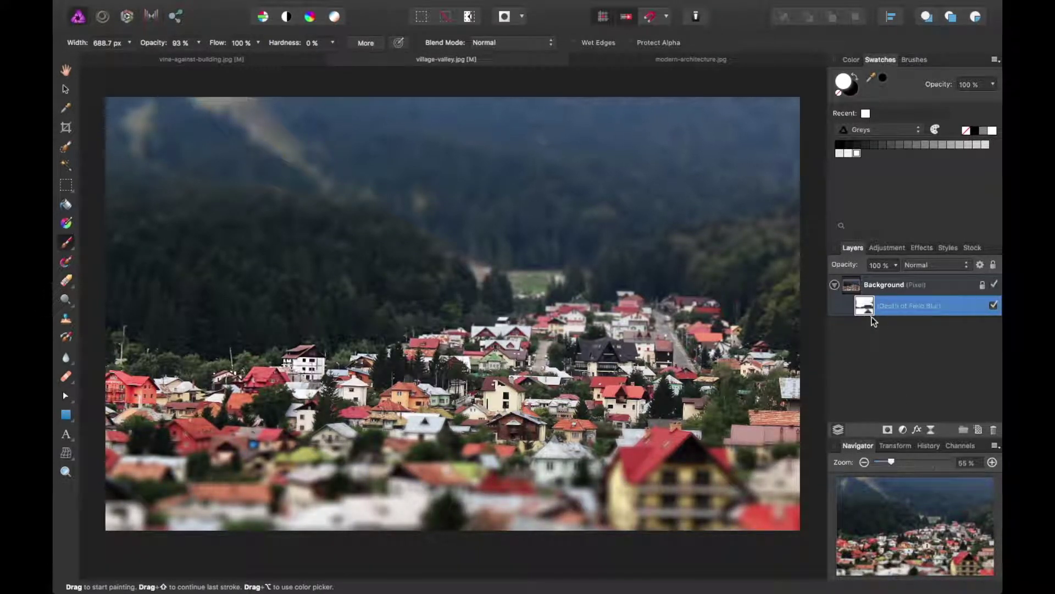
key("v")
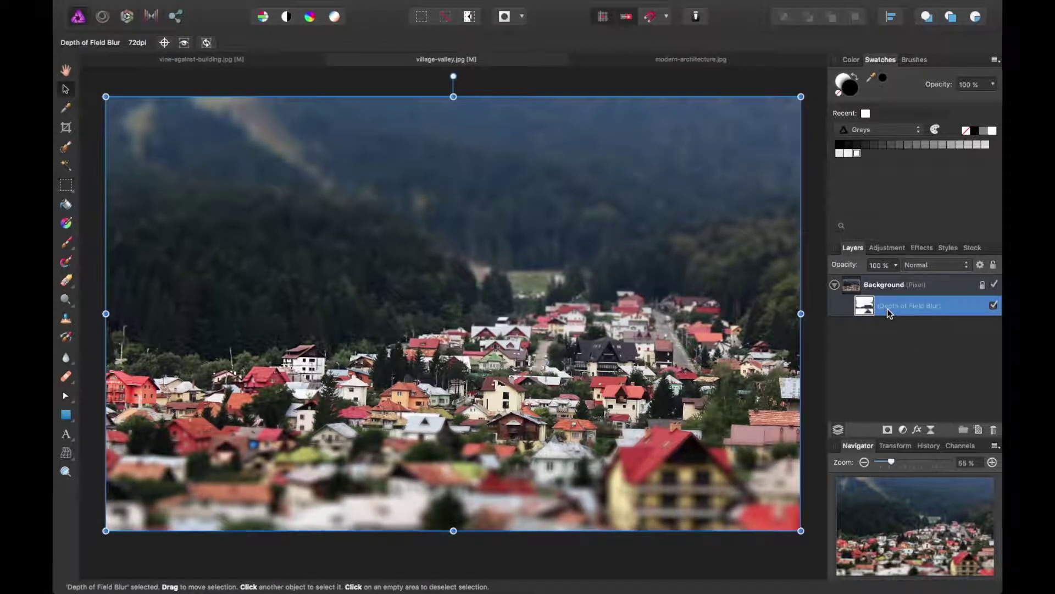
left_click(887, 308)
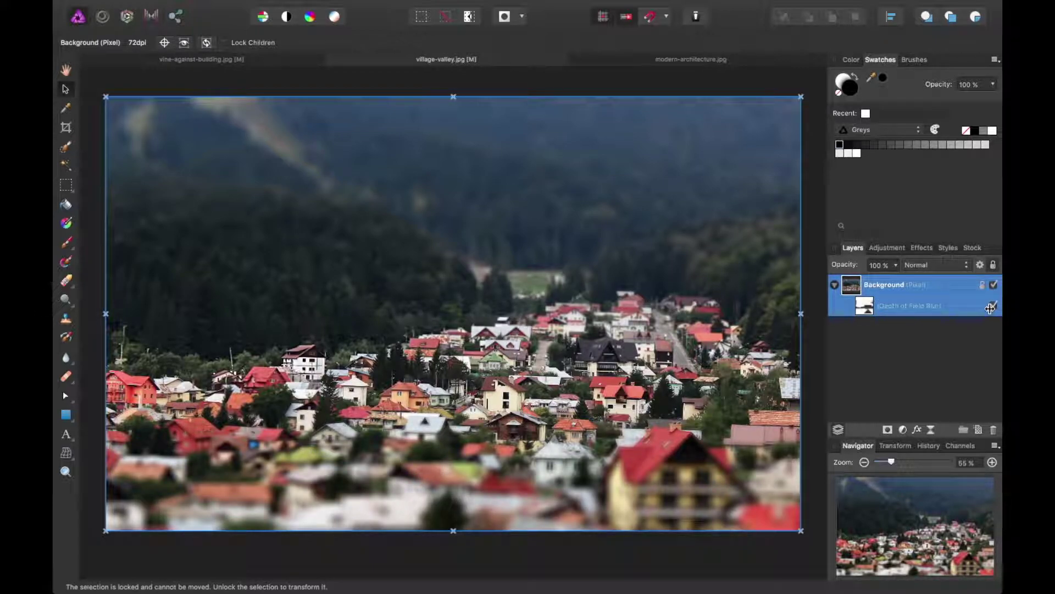
Switch to modern-architecture.jpg and open the Layer > New Live Filter Layer submenu
key("h")
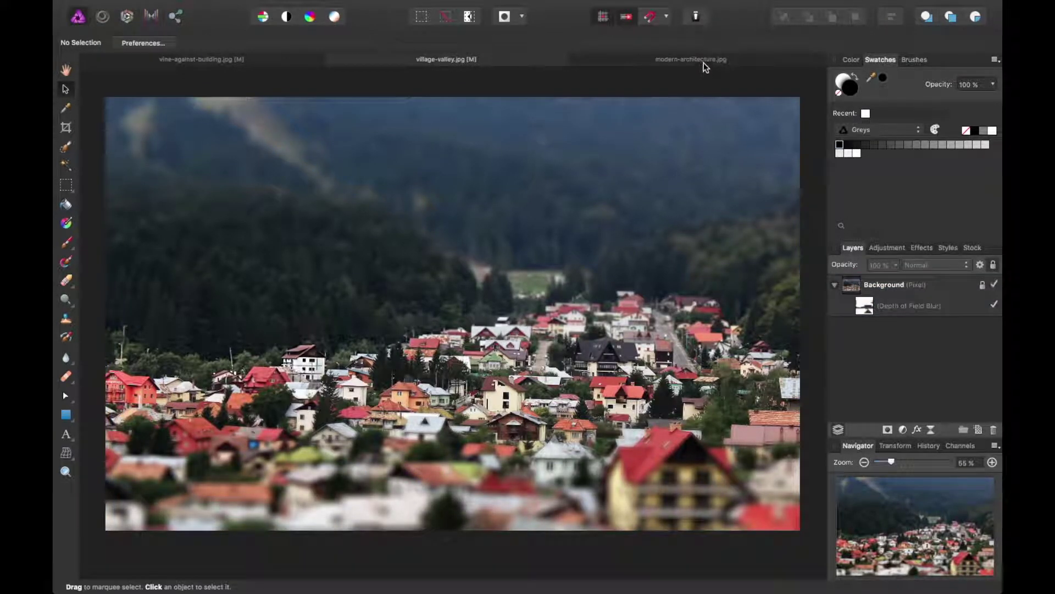
left_click(702, 66)
scroll(532, 423, "up", 3)
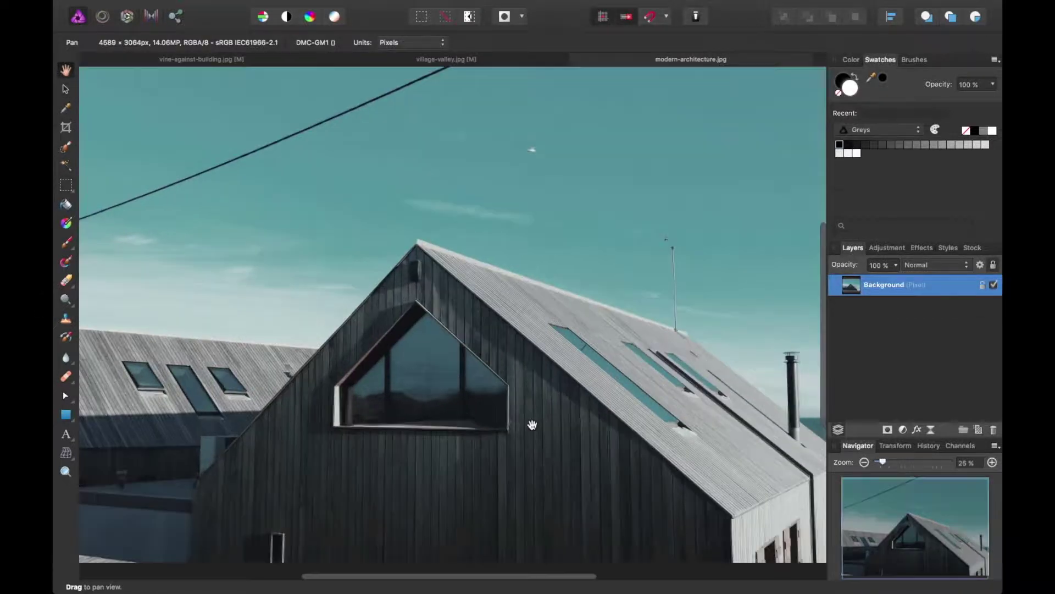
scroll(532, 424, "down", 1)
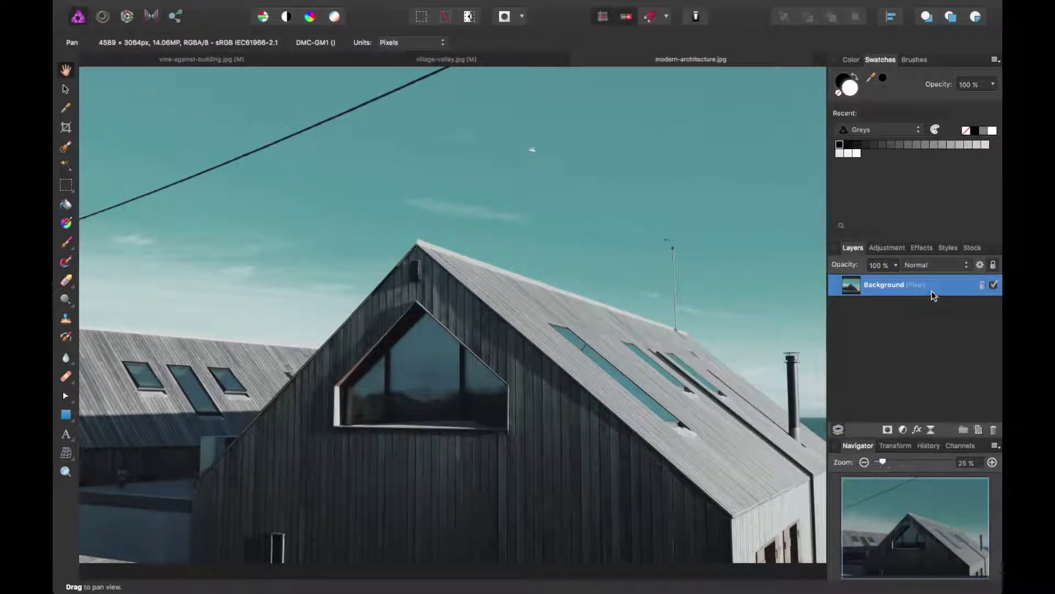
mouse_move(355, 4)
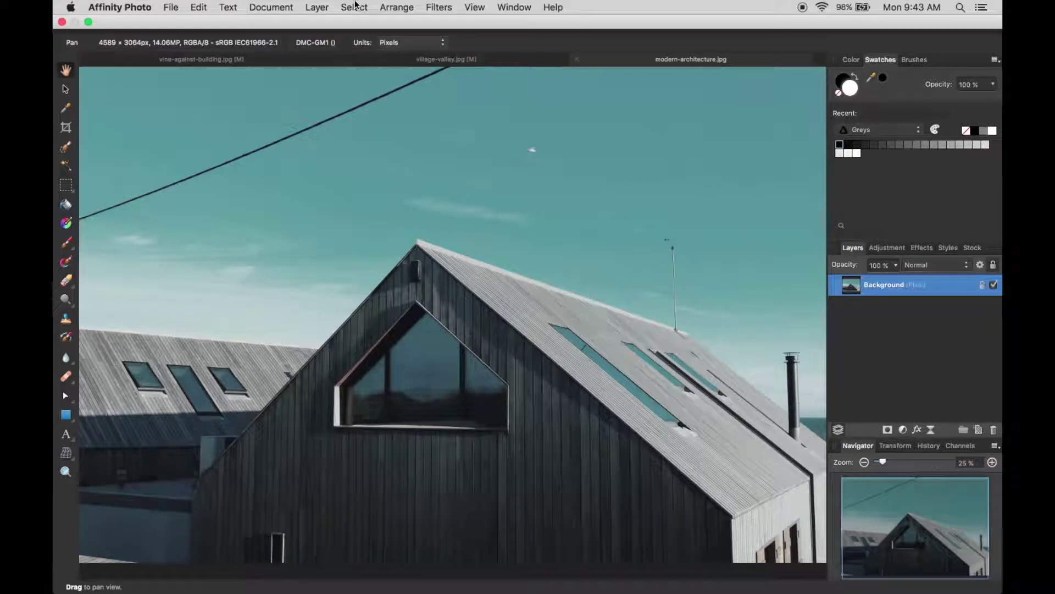
left_click(318, 7)
mouse_move(464, 132)
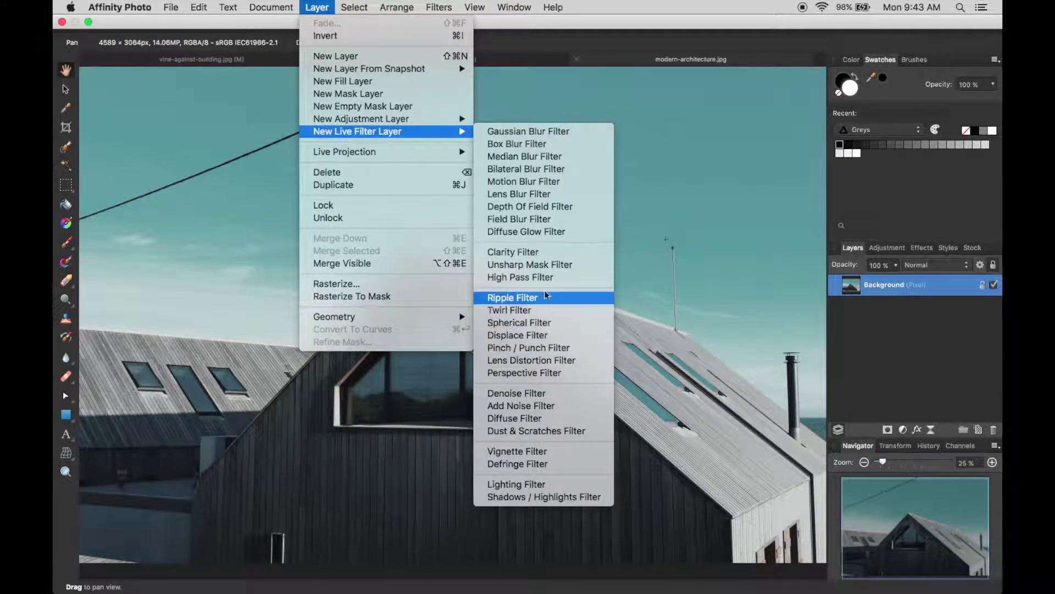
Add a Live Unsharp Mask with radius about 37.9 px and factor 0.973
left_click(547, 265)
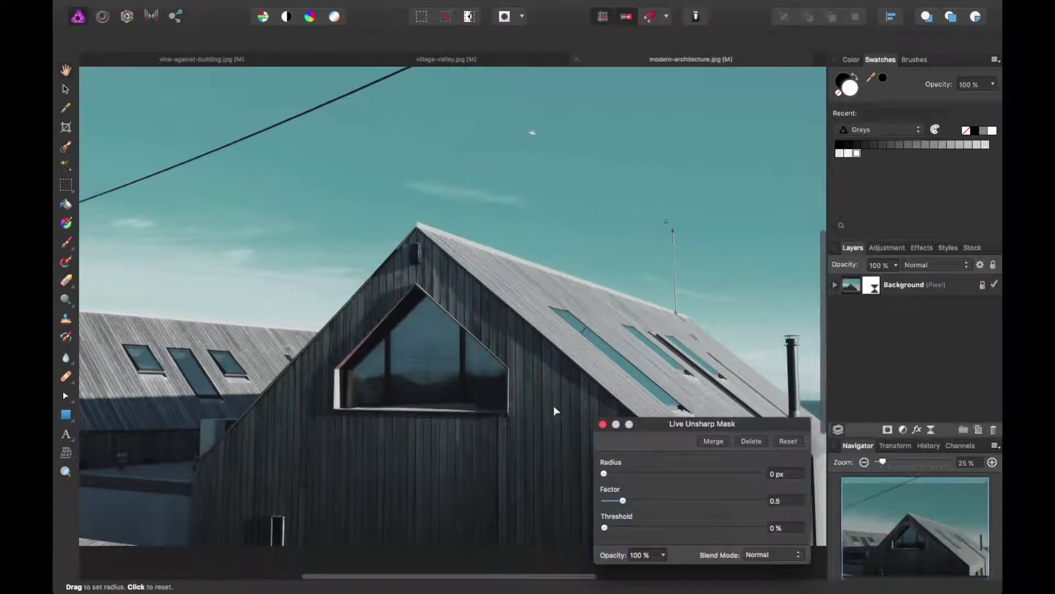
scroll(554, 394, "down", 2)
scroll(565, 392, "up", 5)
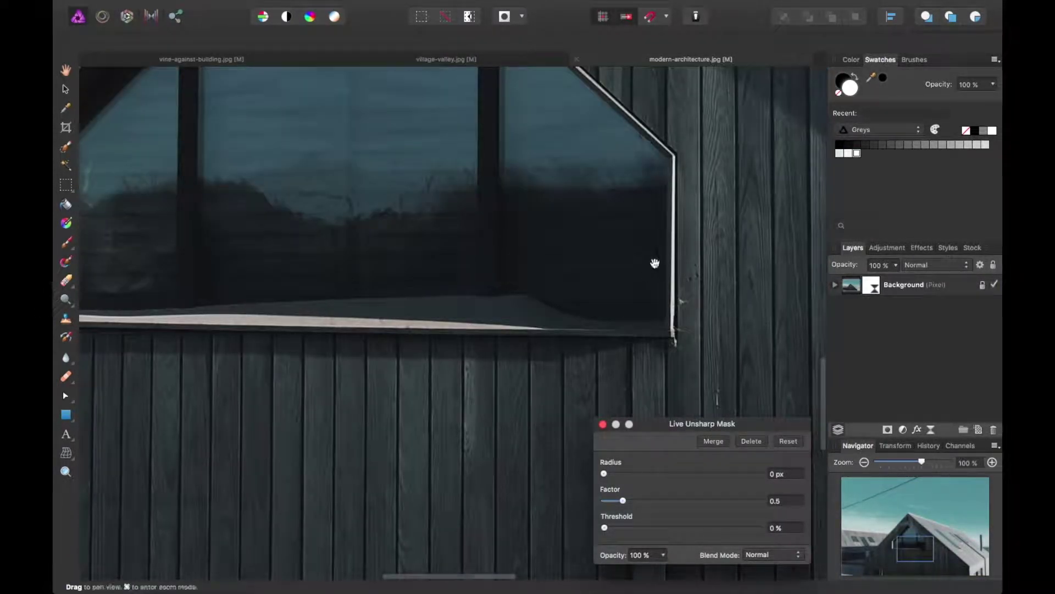
scroll(563, 385, "right", 5)
scroll(563, 386, "up", 2)
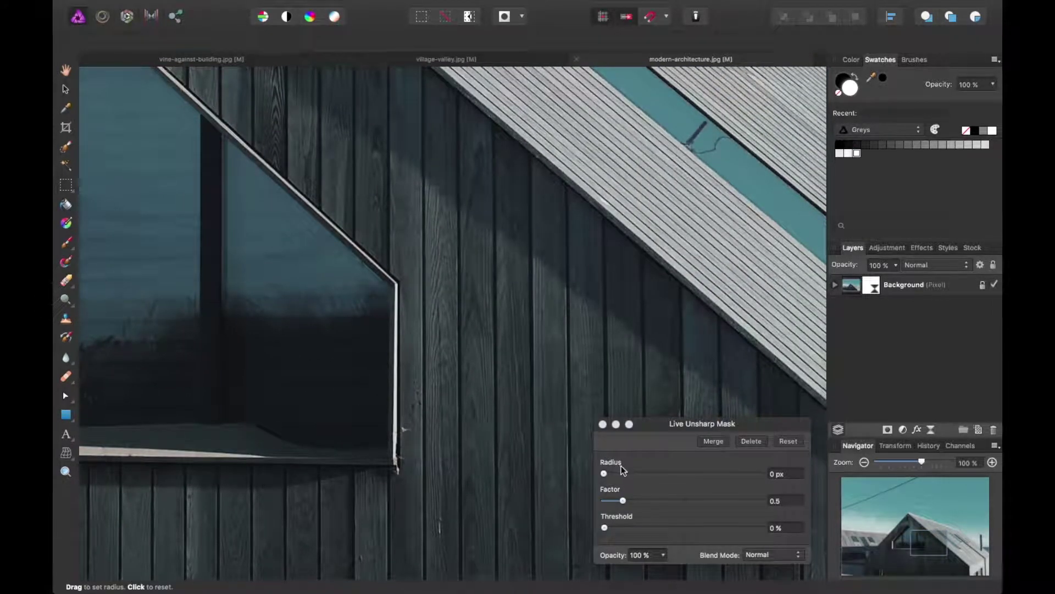
left_click_drag(616, 472, 641, 501)
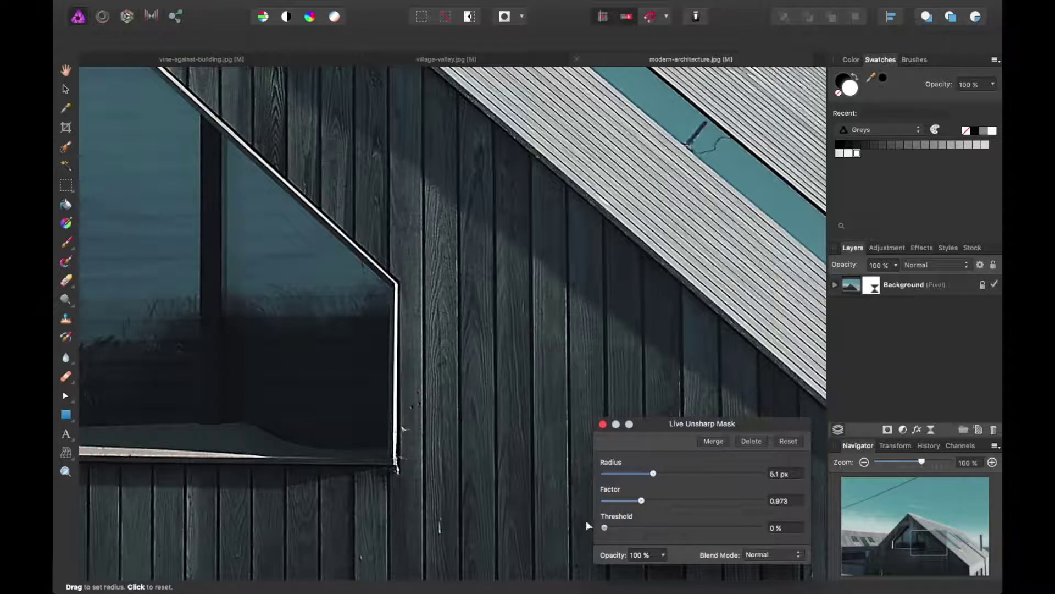
left_click(683, 473)
left_click_drag(682, 474, 693, 475)
scroll(624, 400, "down", 5)
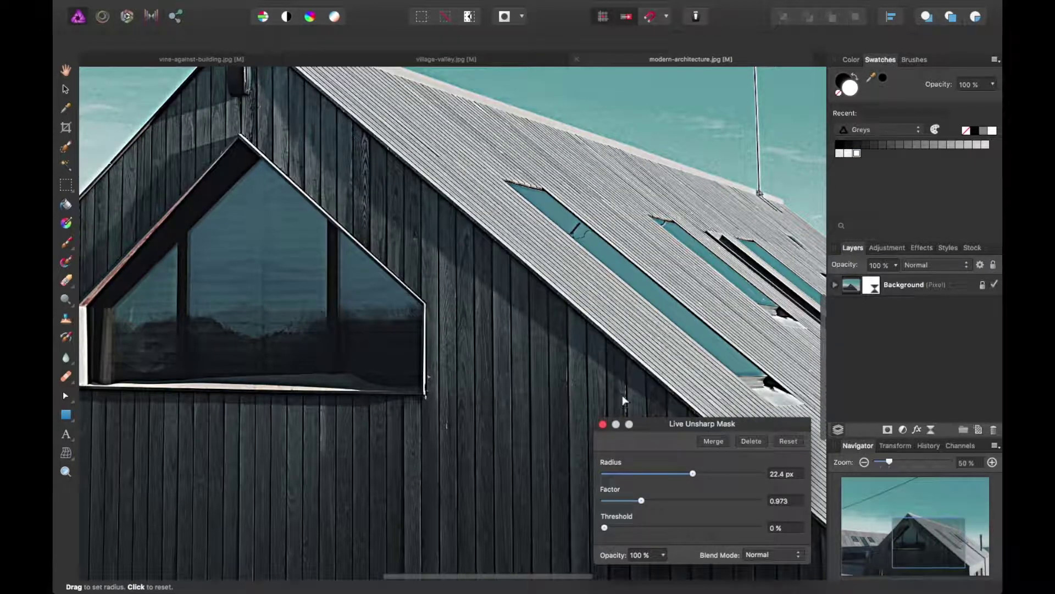
left_click_drag(692, 474, 721, 477)
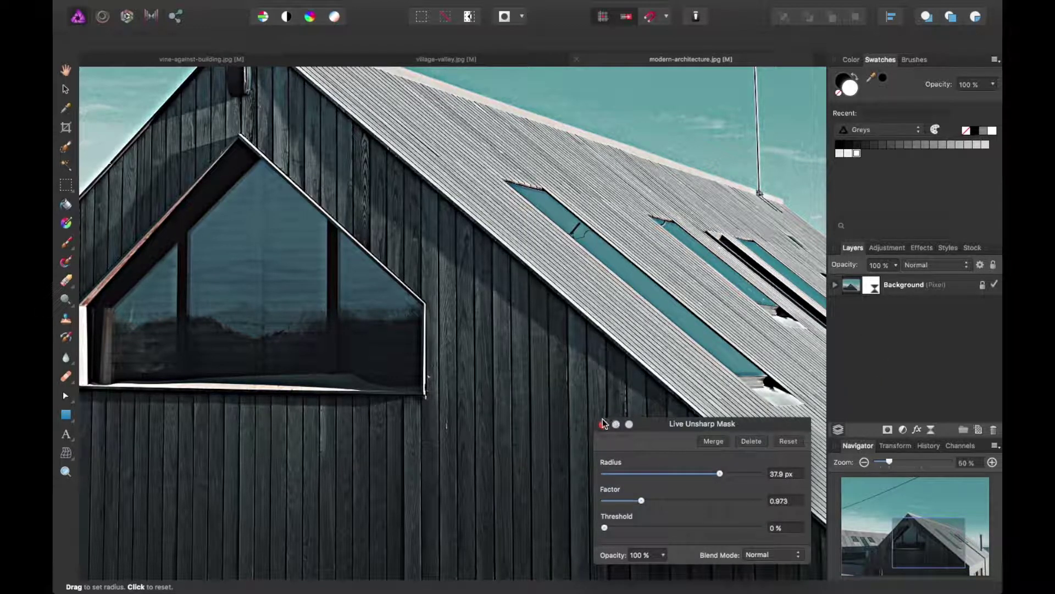
Close the unsharp mask dialog, open its Blend Options, and lower the brightest source tones
left_click(603, 423)
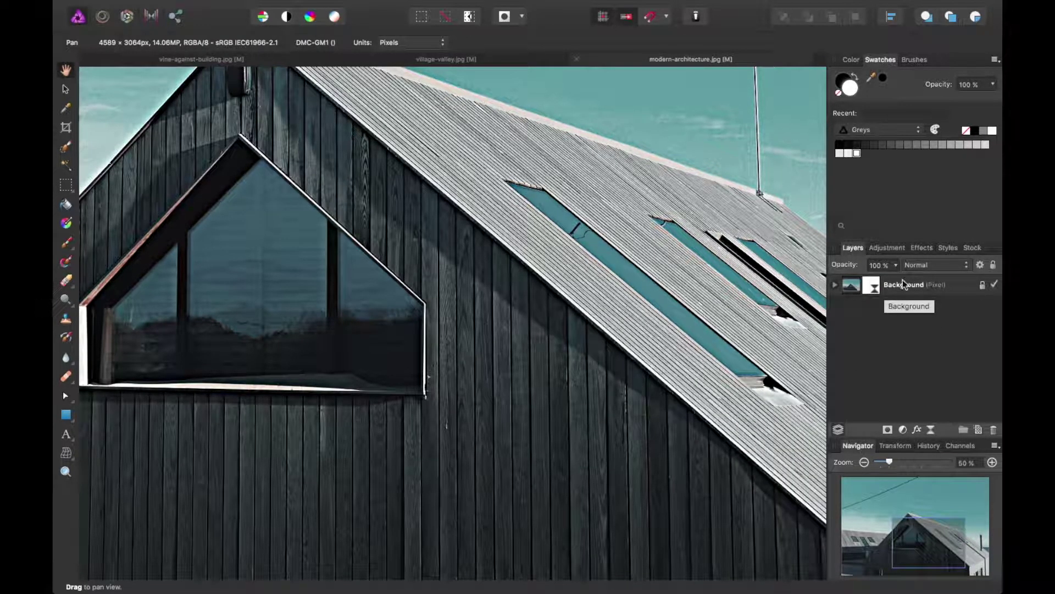
left_click(835, 286)
left_click(852, 303)
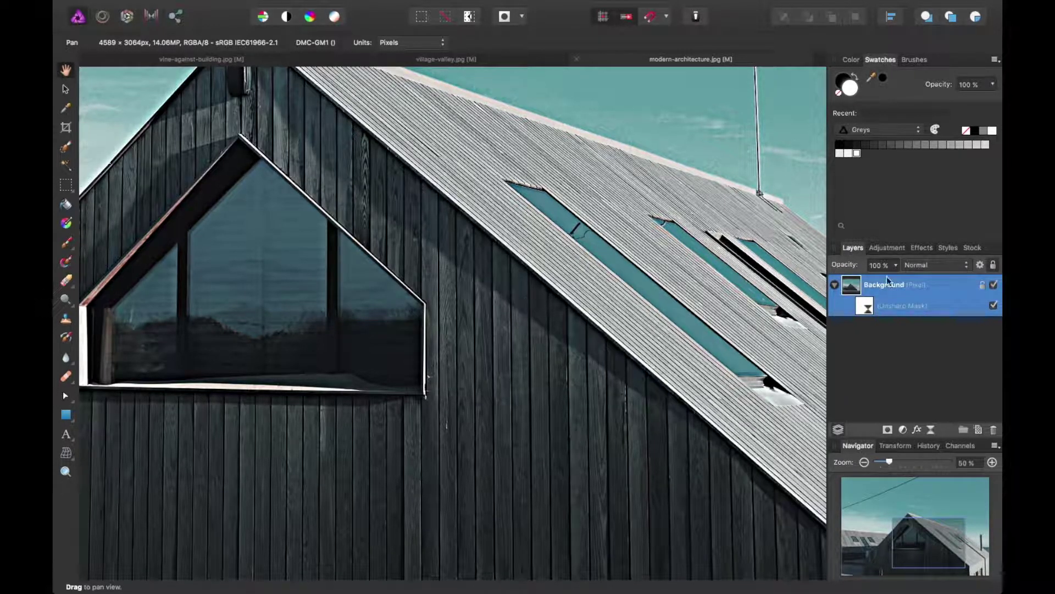
left_click(981, 265)
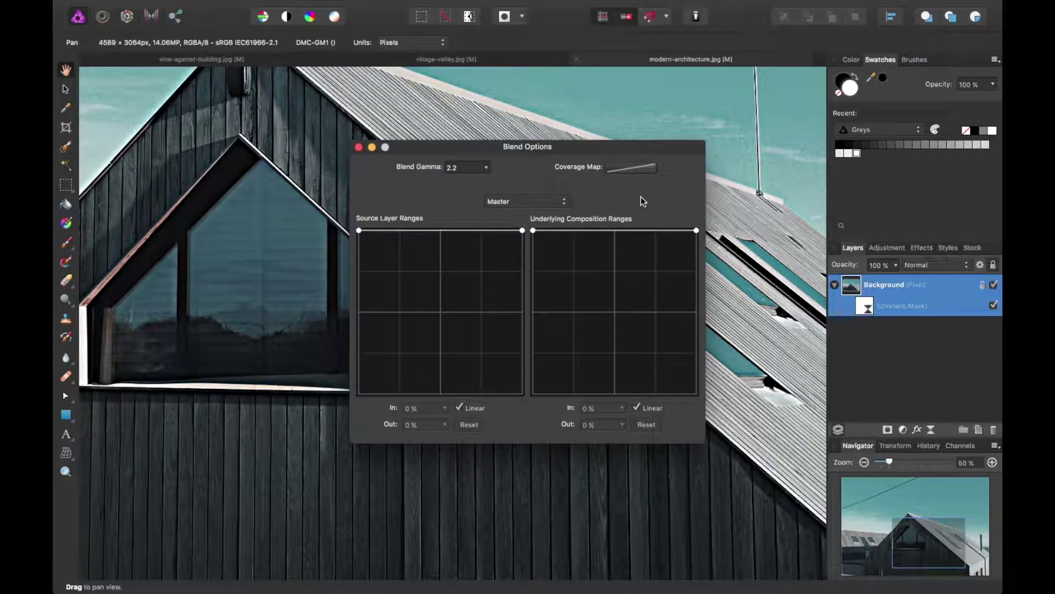
left_click_drag(643, 201, 785, 231)
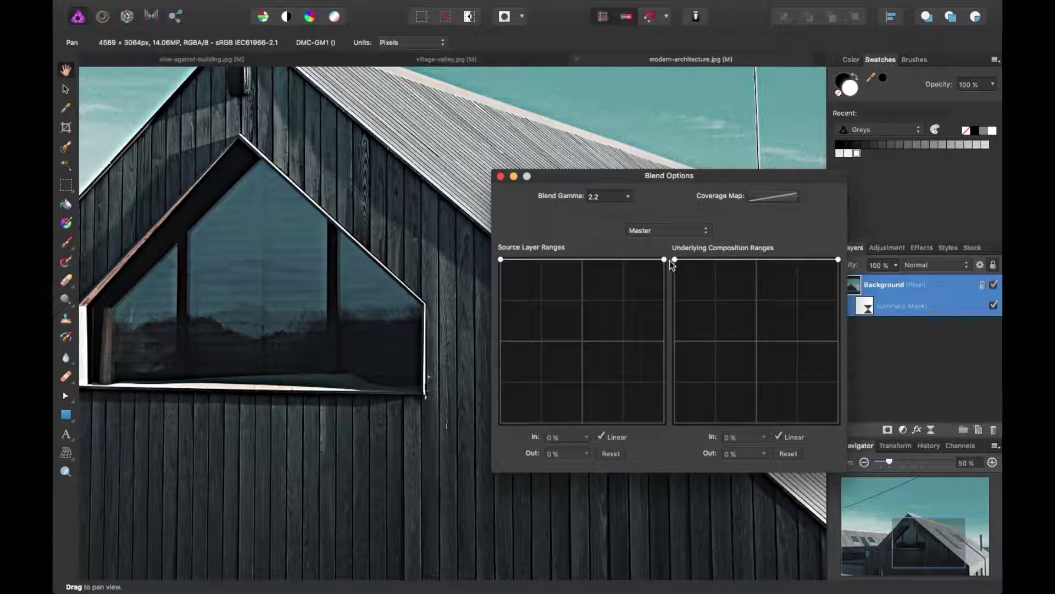
left_click_drag(664, 259, 676, 361)
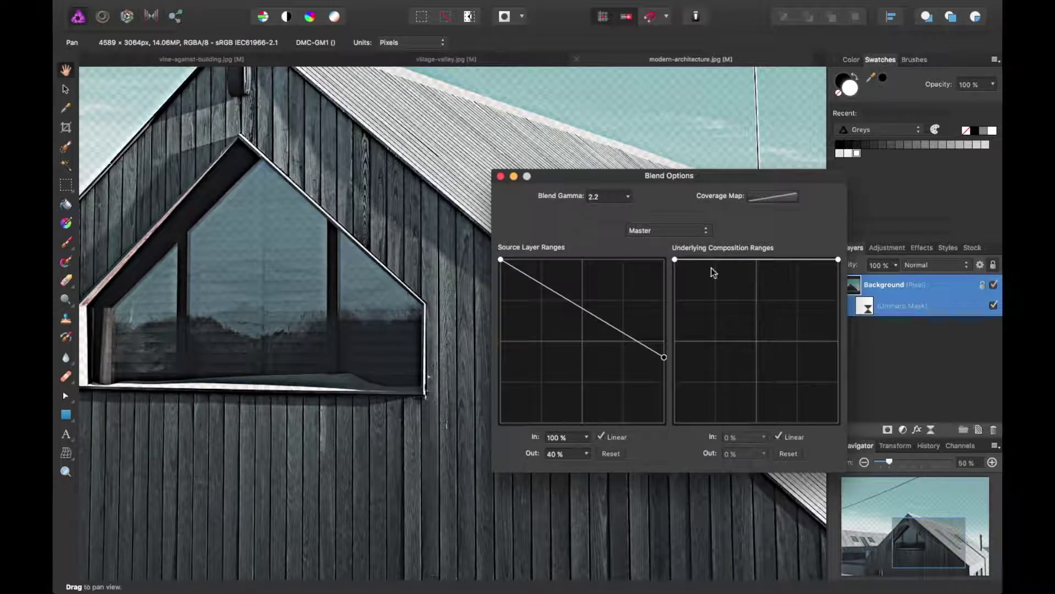
Make the Source Layer Ranges curve non-linear with a midpoint near 58 % in, 79 % out
left_click(603, 436)
left_click(586, 313)
left_click_drag(586, 312, 589, 306)
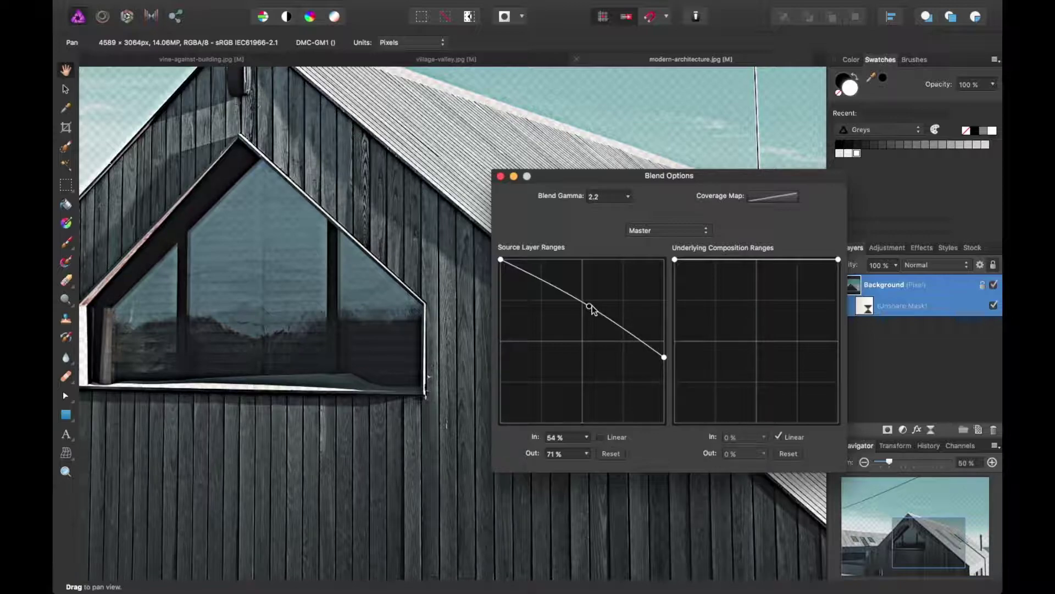
left_click_drag(590, 308, 590, 305)
key("super+plus")
key("super+plus")
key("super+plus")
key("super+plus")
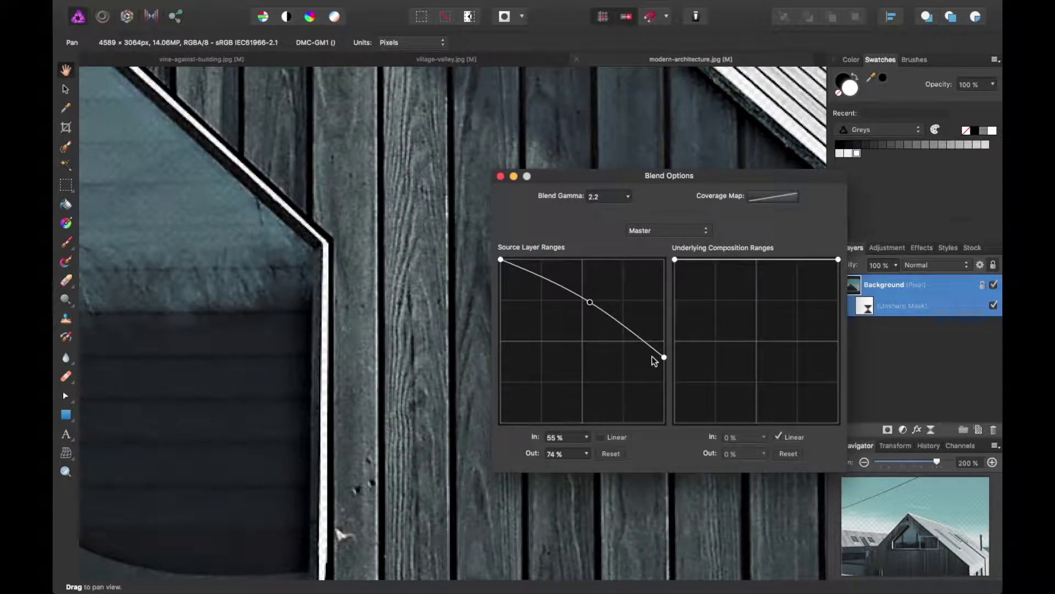
left_click_drag(664, 358, 674, 304)
left_click_drag(590, 302, 596, 297)
key("super+minus")
key("super+minus")
key("super+minus")
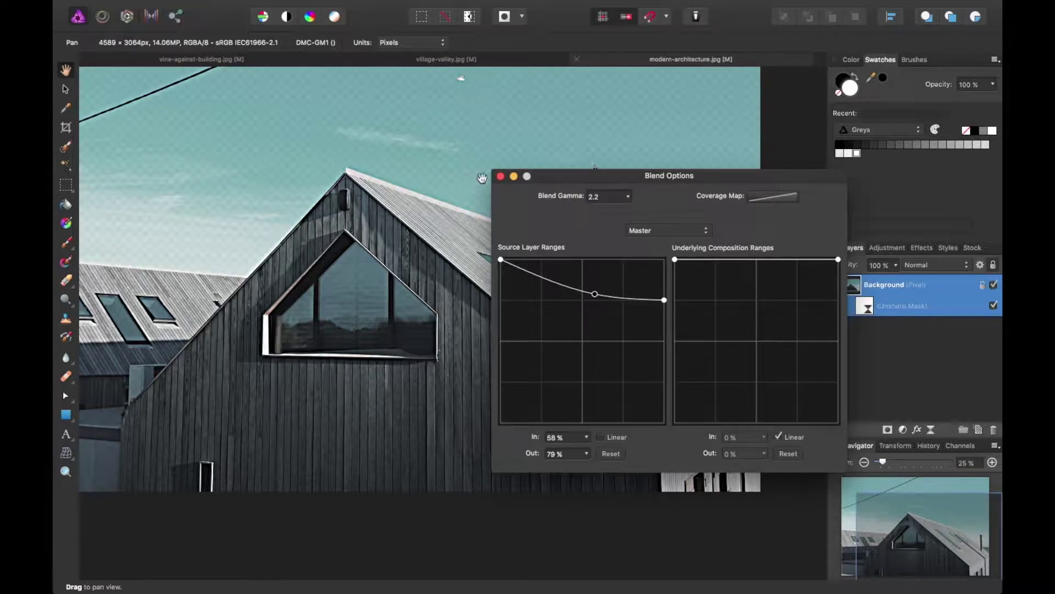
Close Blend Options, glance at village-valley.jpg, then return to the architecture photo
left_click(500, 176)
left_click(497, 60)
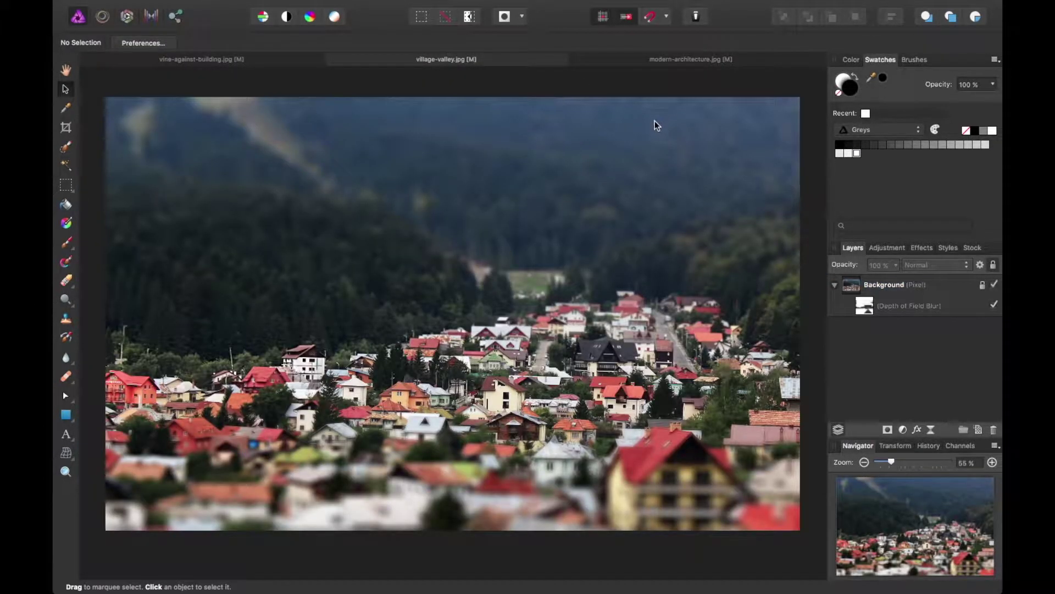
left_click(691, 63)
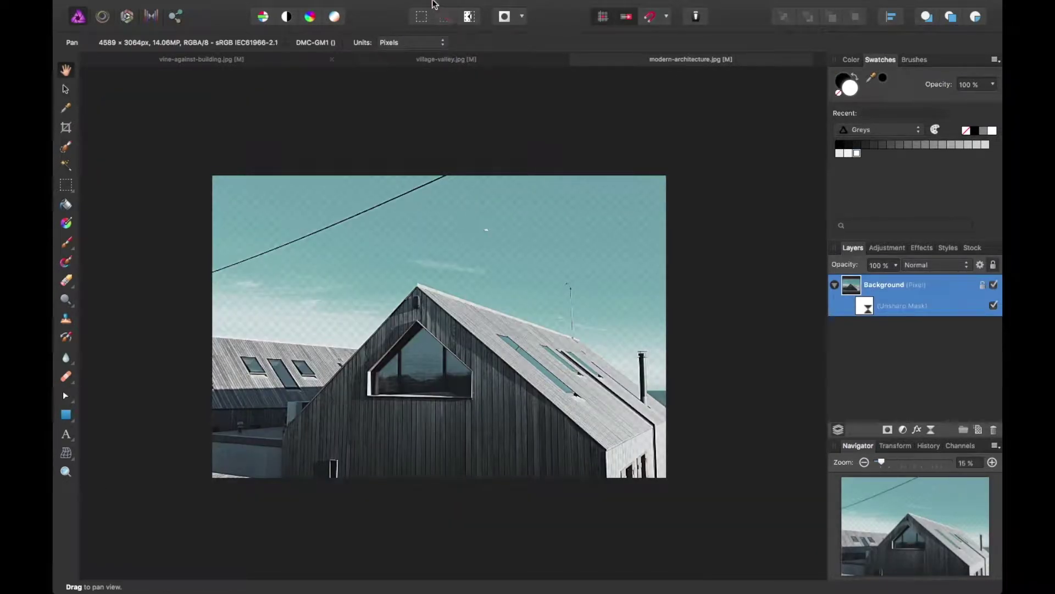
Browse the live filters available under Layer > New Live Filter Layer
mouse_move(404, 4)
left_click(328, 7)
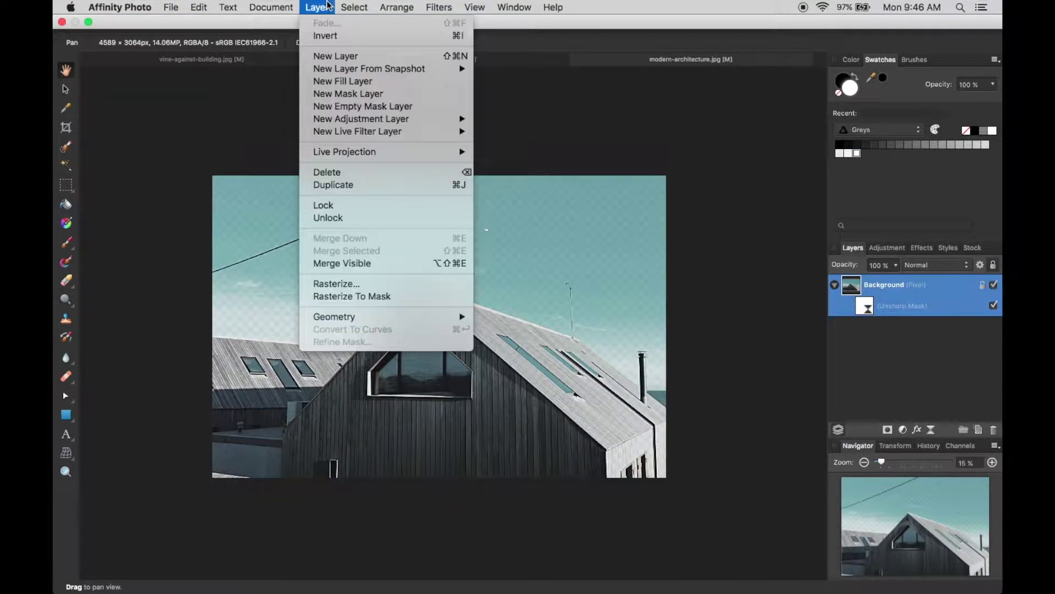
mouse_move(391, 132)
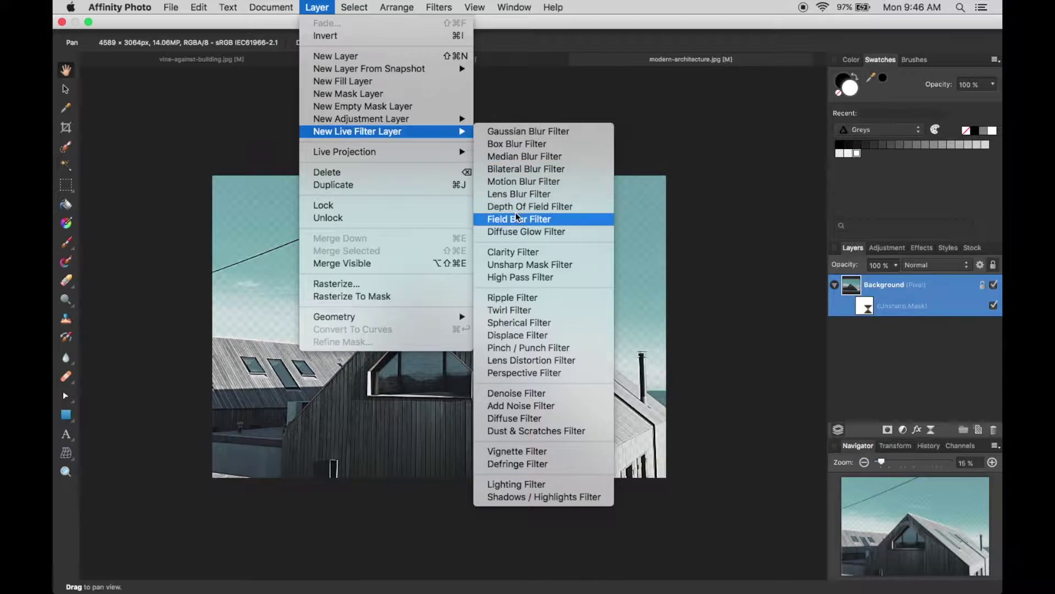